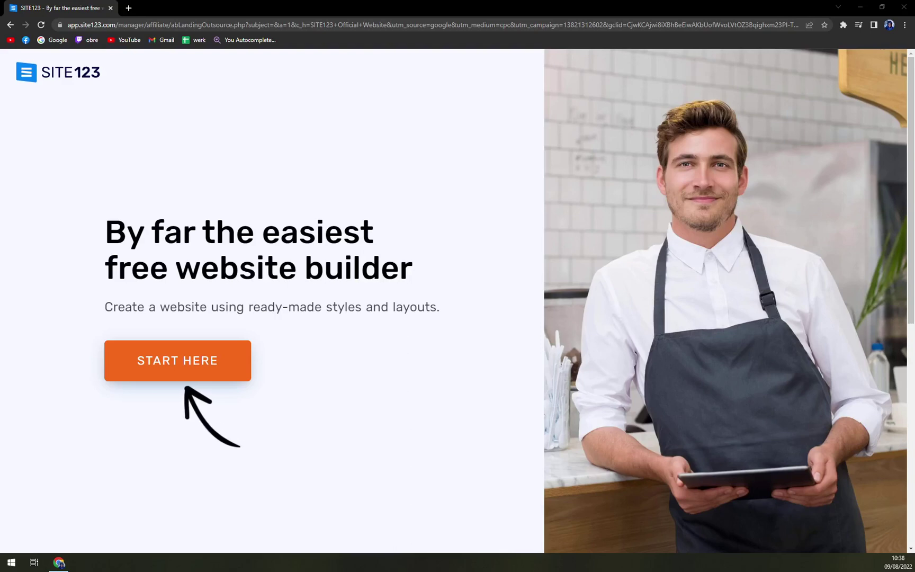
Scroll up and down the SITE123 landing page, then bring up the 'Join us' exit offer
scroll(427, 230, down, 5)
scroll(407, 236, up, 5)
scroll(325, 306, down, 3)
scroll(322, 301, up, 3)
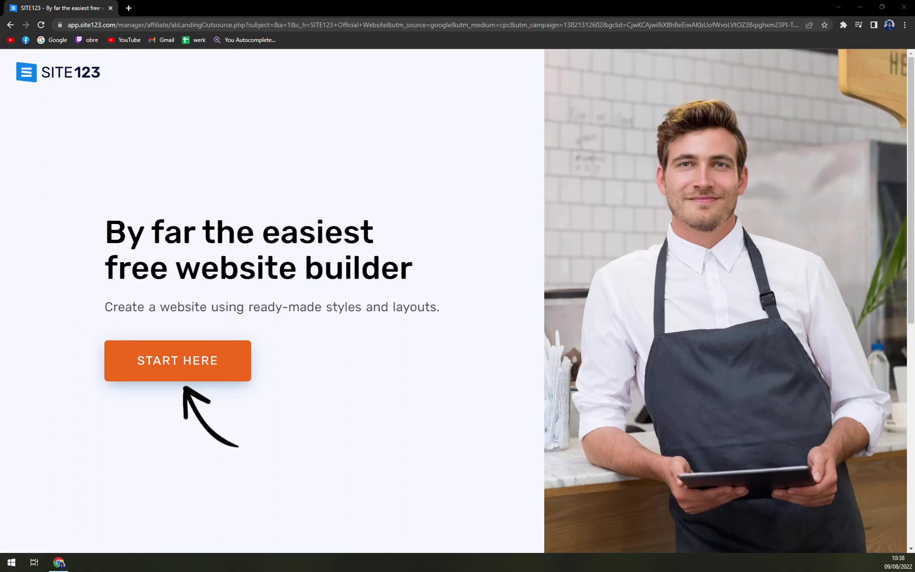
scroll(431, 359, down, 1)
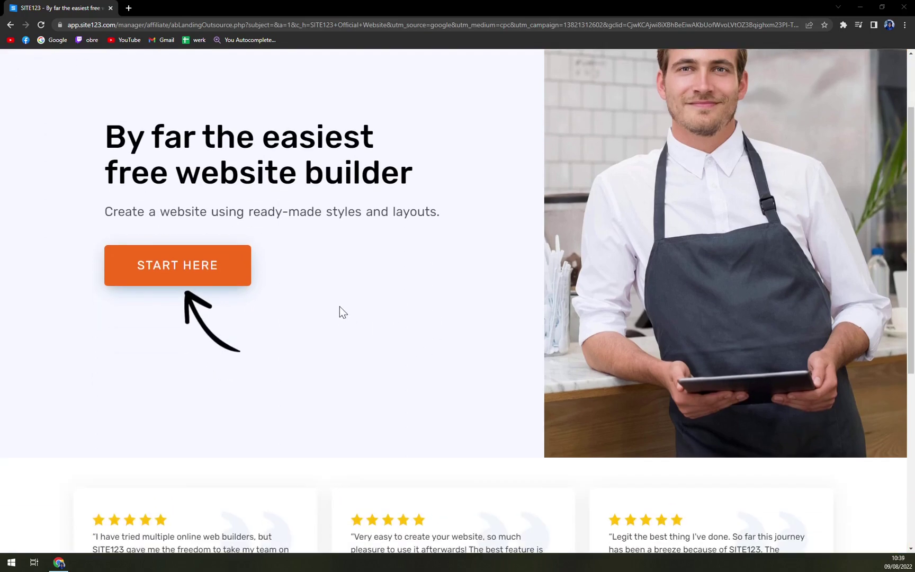
scroll(340, 306, down, 3)
scroll(343, 298, down, 2)
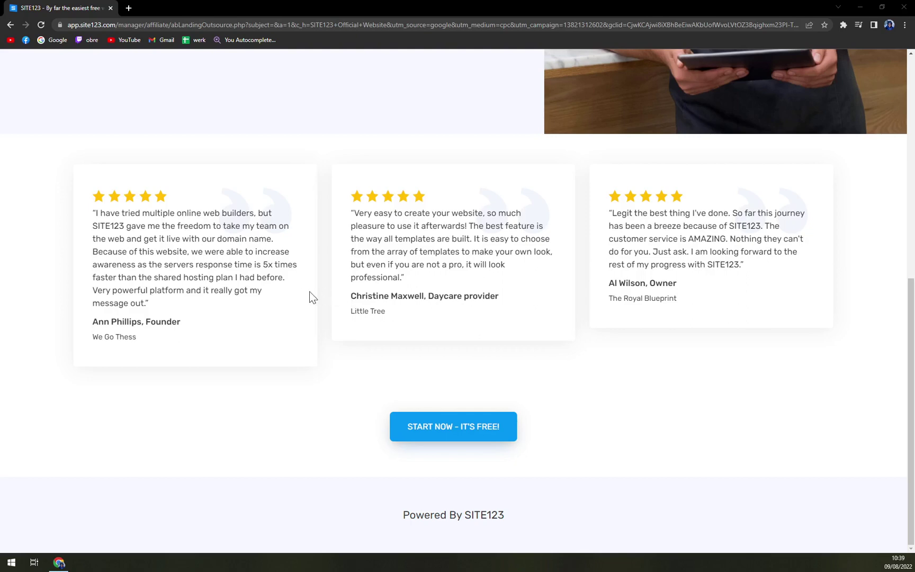
scroll(305, 297, up, 5)
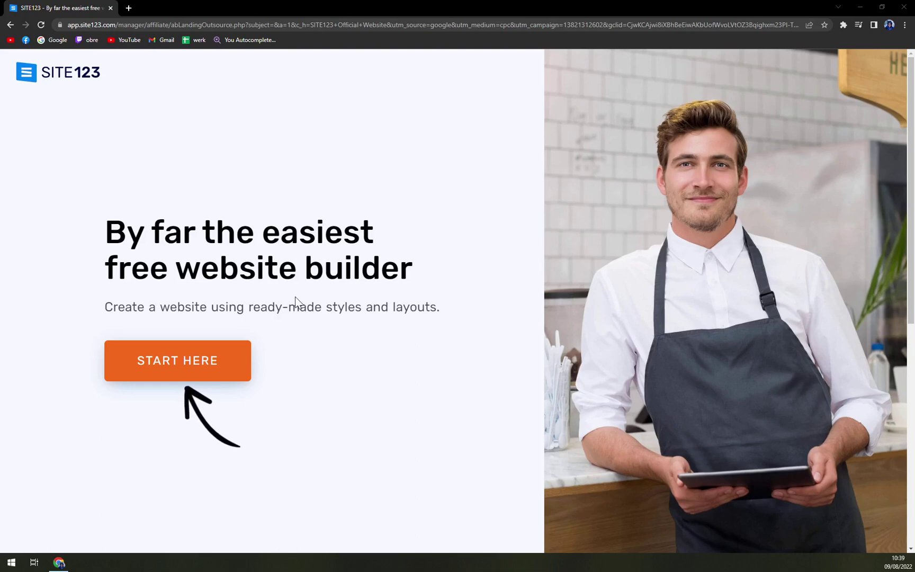
scroll(296, 297, down, 4)
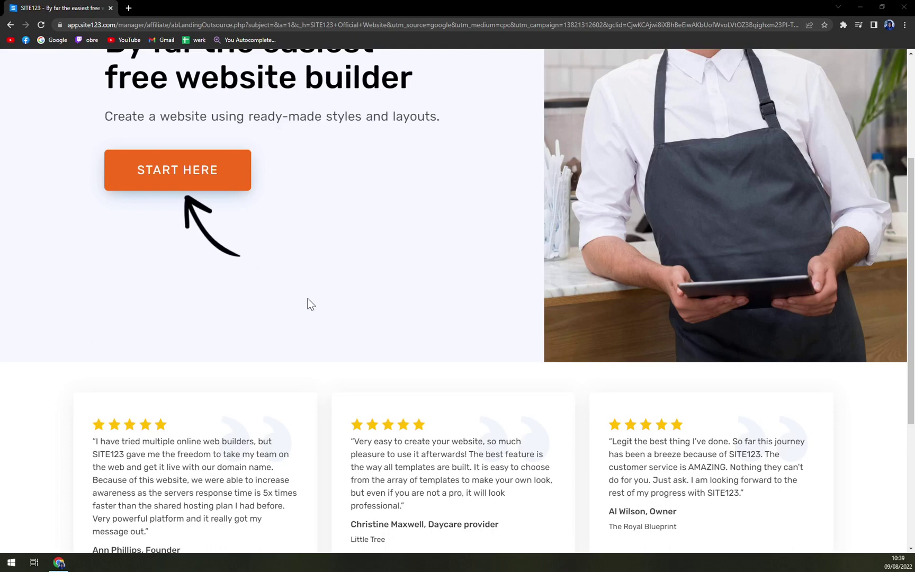
scroll(277, 318, down, 5)
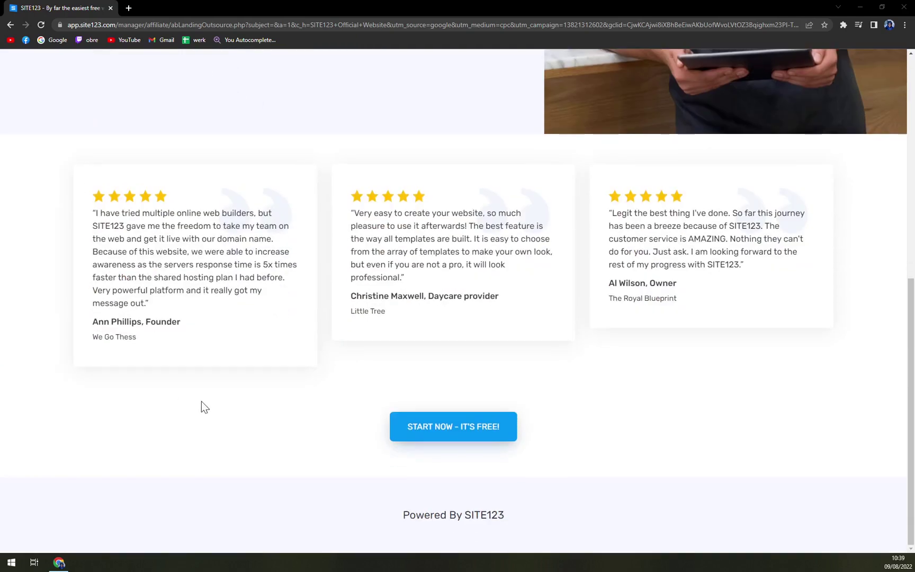
scroll(206, 408, up, 4)
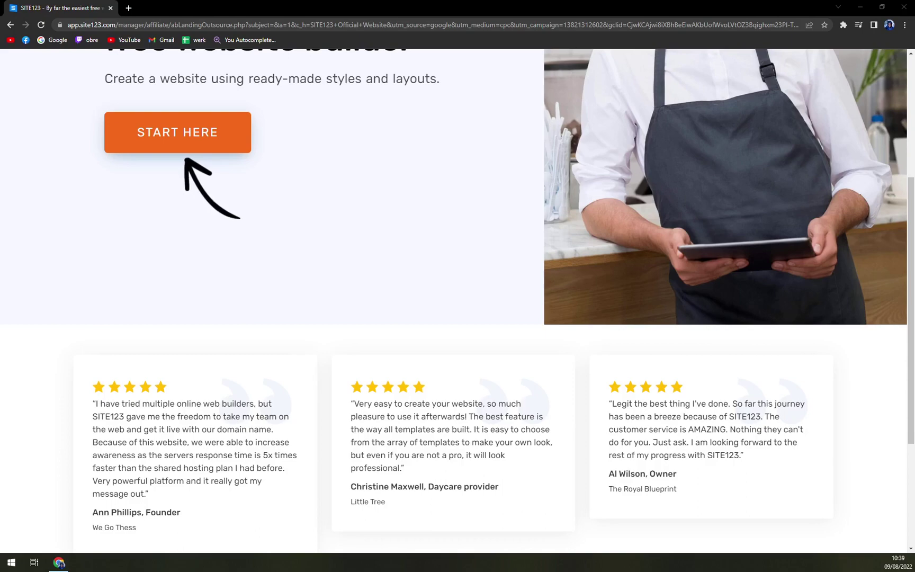
scroll(482, 194, down, 4)
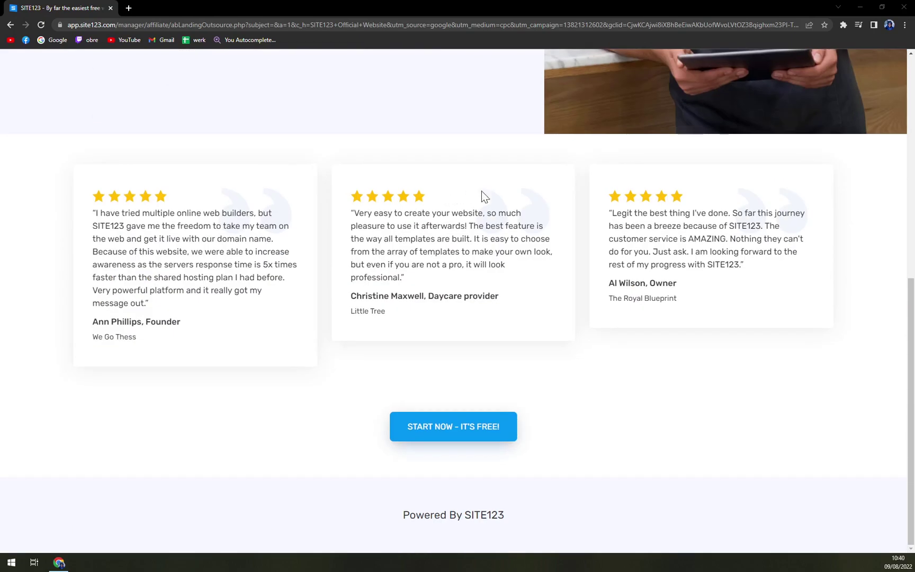
scroll(482, 197, up, 8)
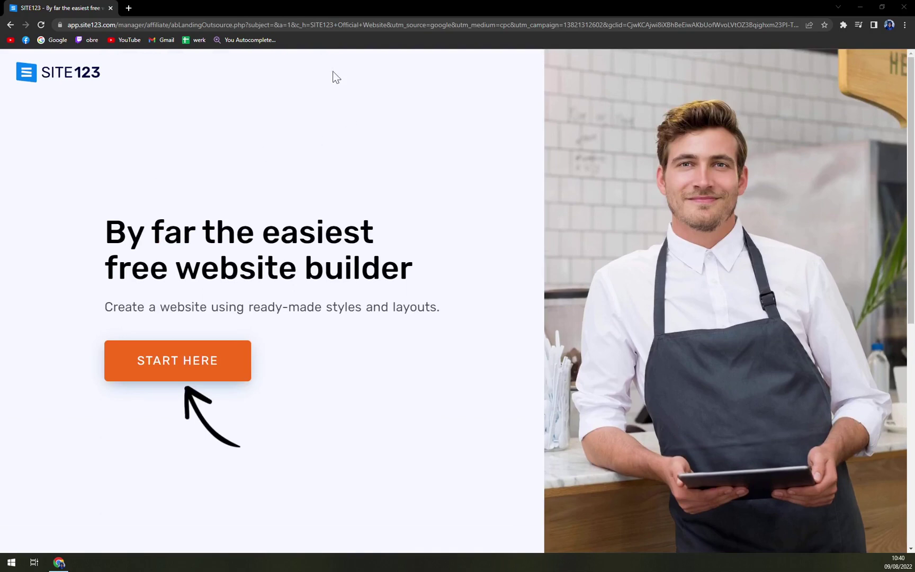
mouse_move(314, 12)
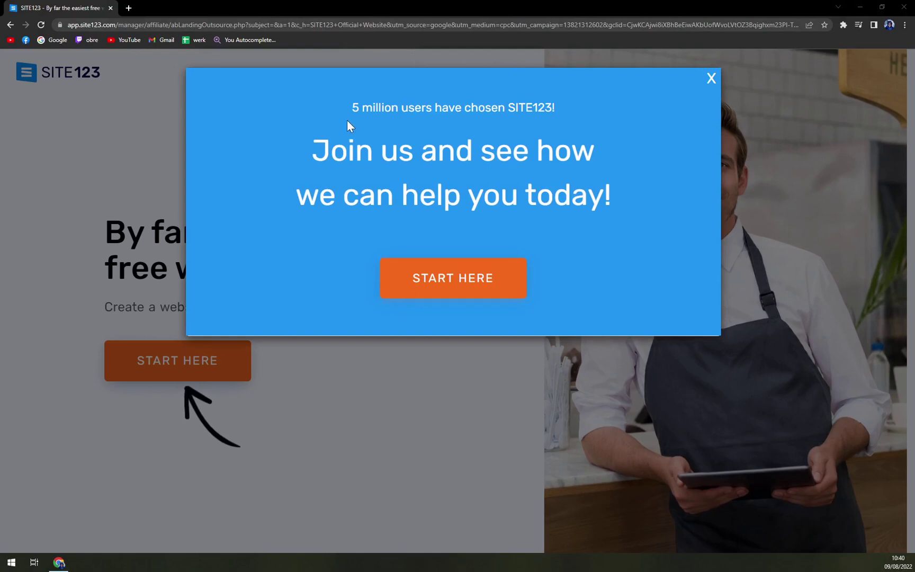
Start the setup wizard, compare the site types, and pick Website with the Technology & Web category
drag(344, 115, 561, 117)
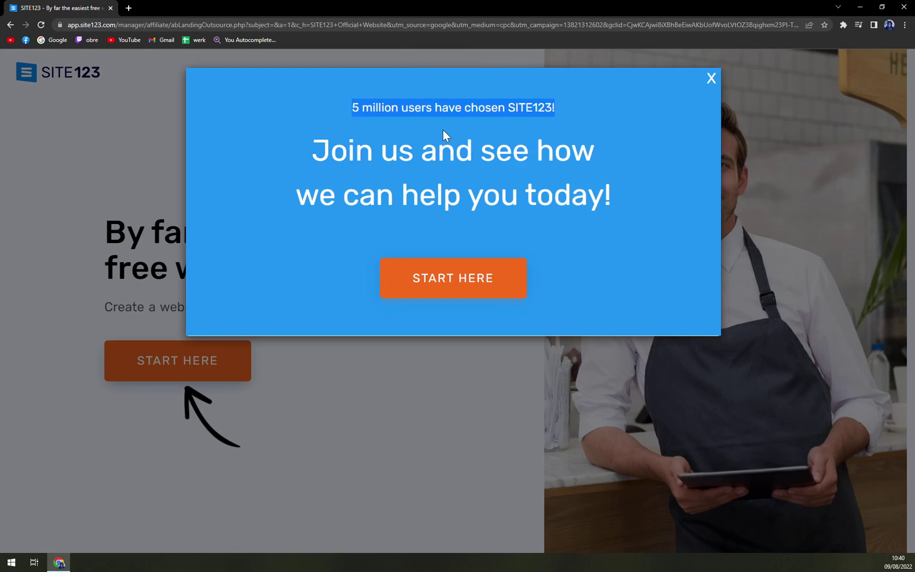
click(482, 281)
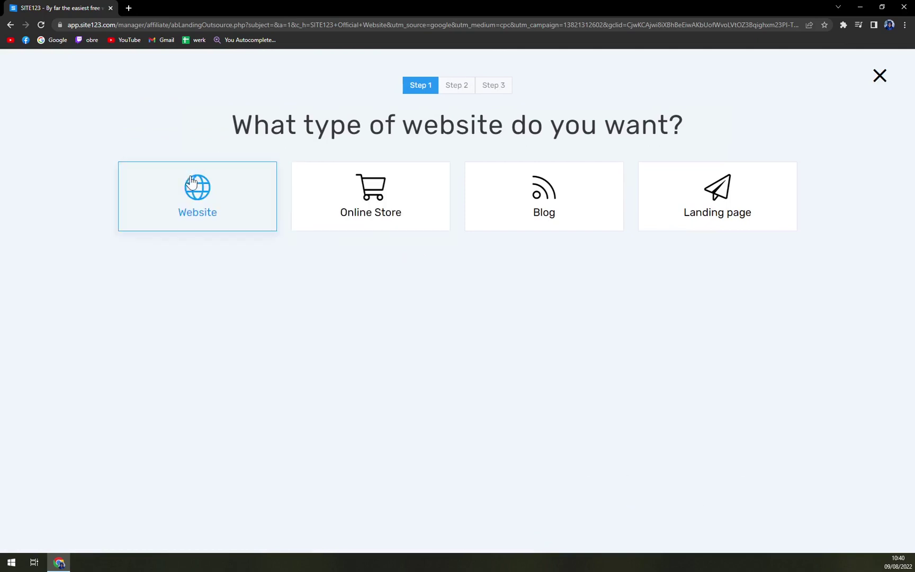
click(222, 202)
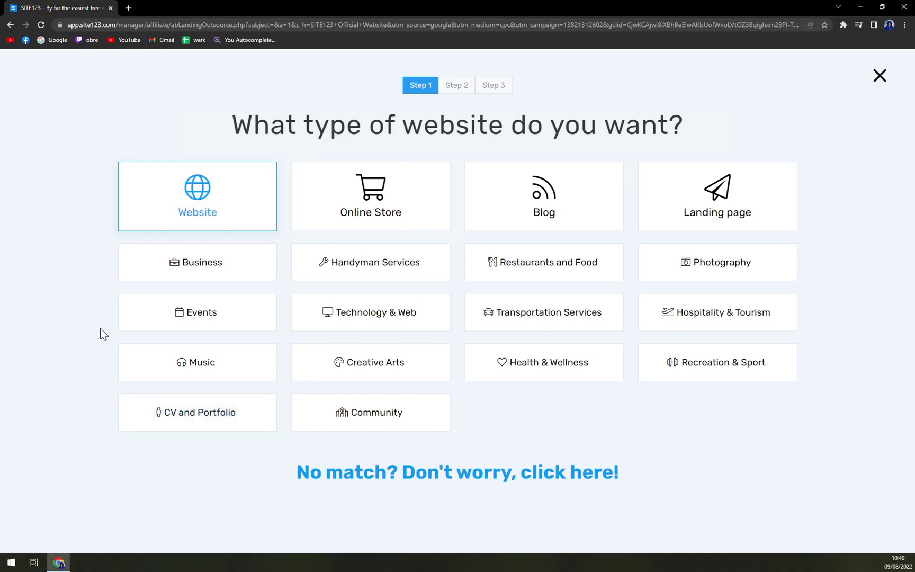
click(313, 196)
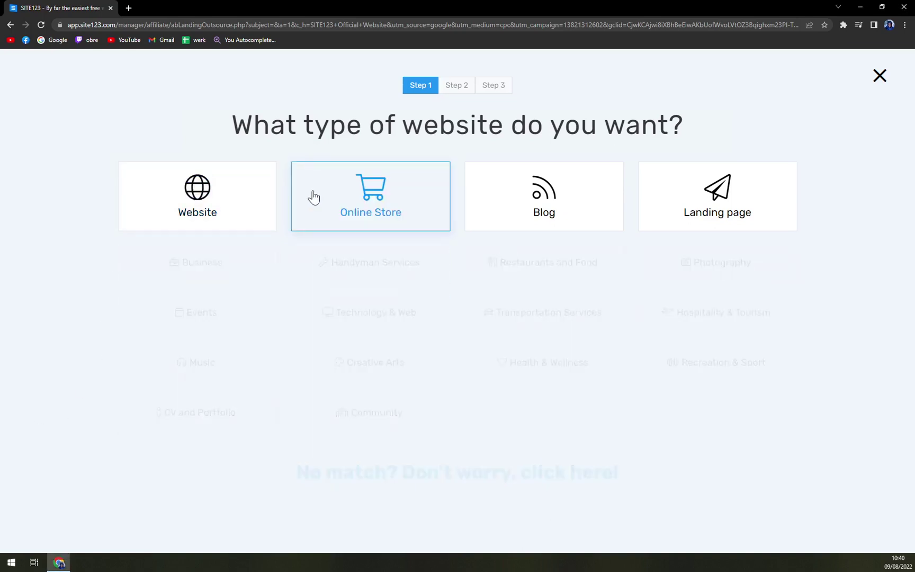
click(530, 213)
click(750, 200)
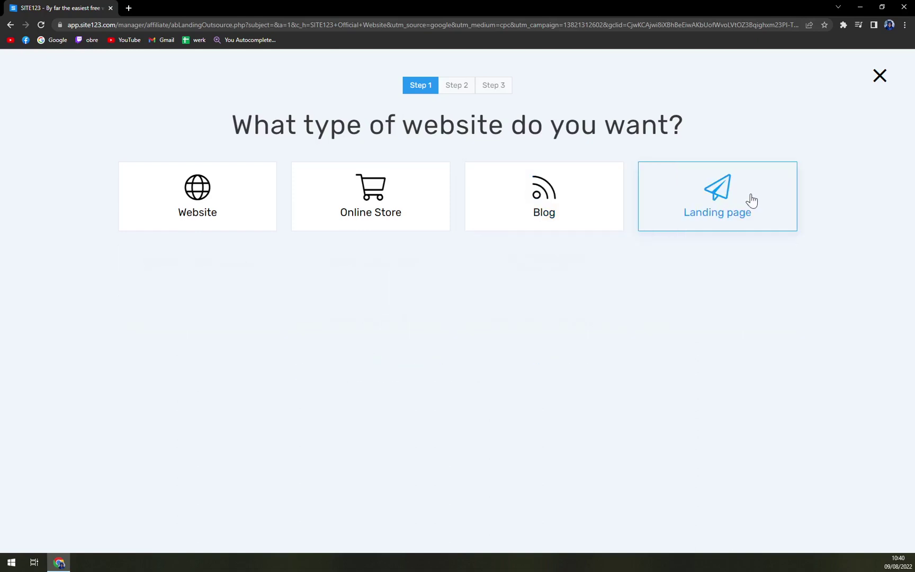
click(237, 201)
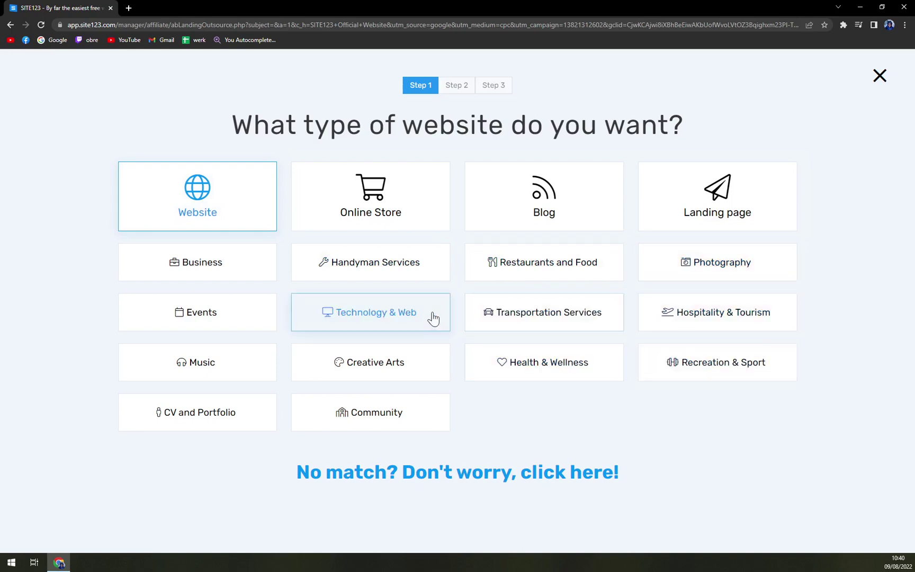
click(248, 280)
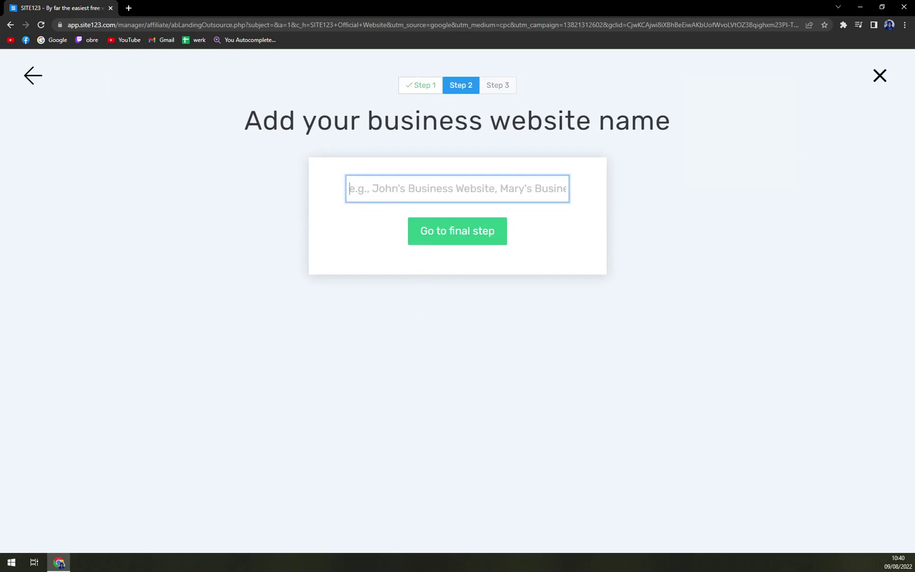
Name the site 'mktutorials' and sign up with a Google account
text(mktutorials)
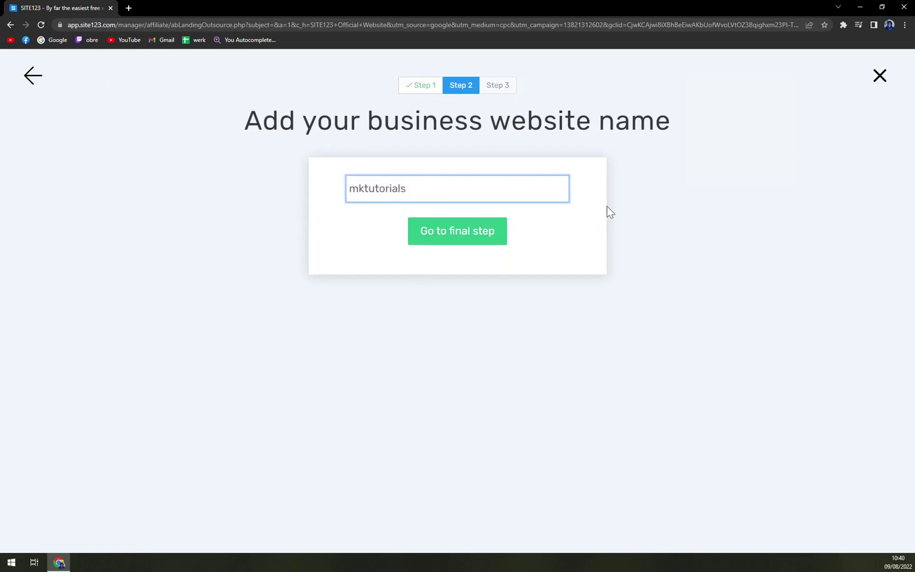
click(505, 239)
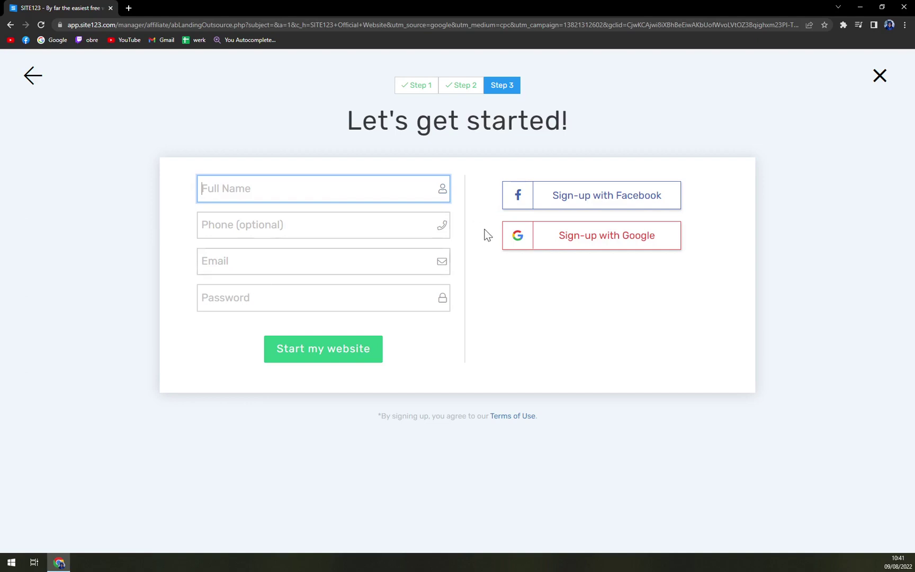
click(605, 246)
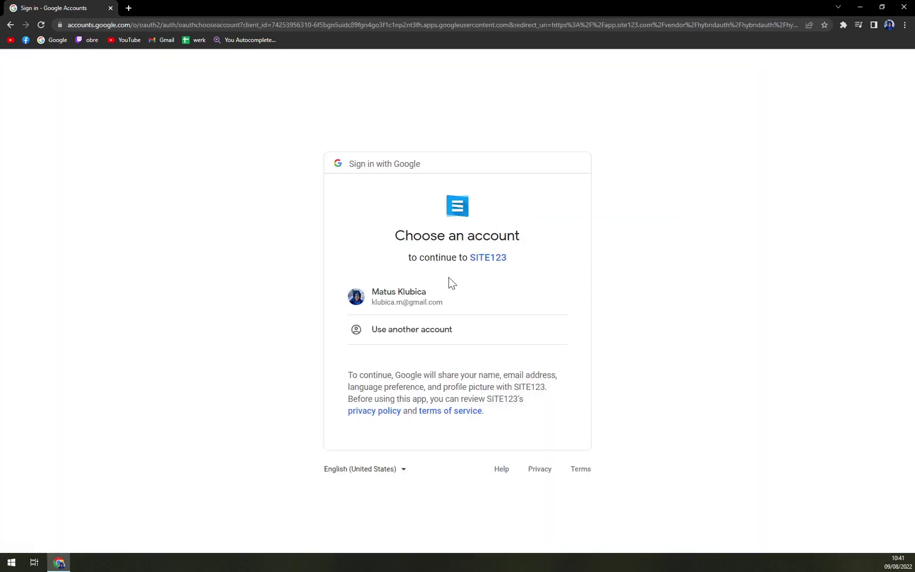
click(401, 294)
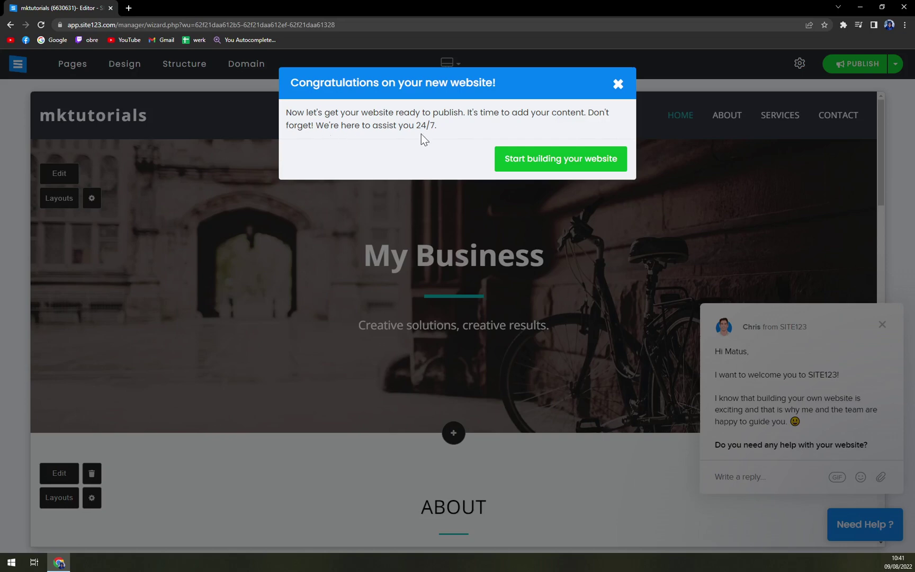
Dismiss the congratulations message and the welcome chat, then scroll the home page
click(530, 168)
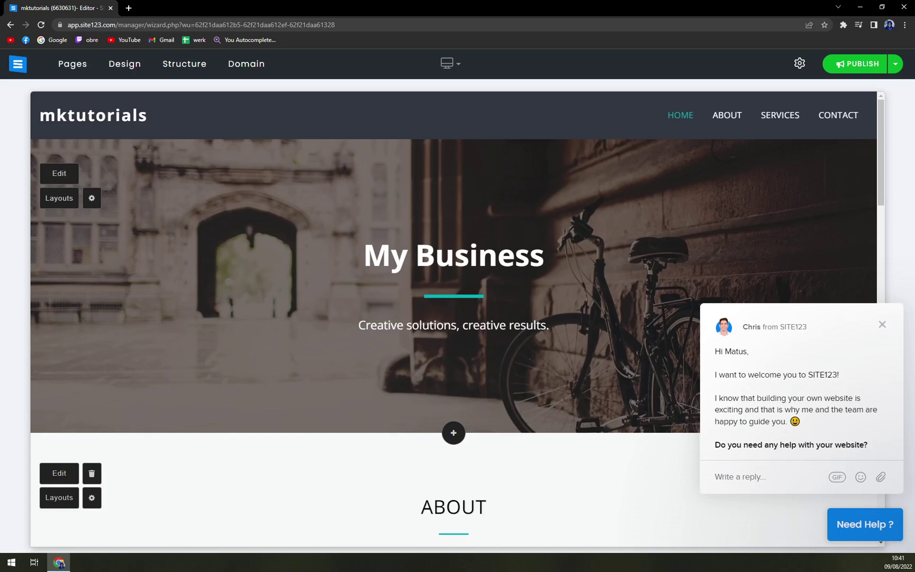
click(882, 325)
scroll(619, 354, down, 2)
scroll(616, 350, up, 2)
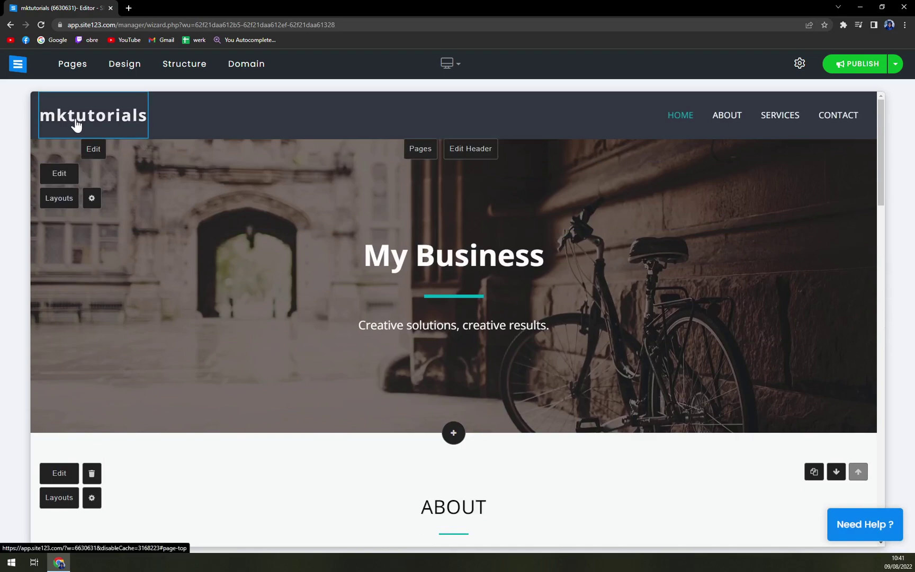
scroll(477, 265, down, 5)
scroll(462, 282, down, 10)
scroll(449, 293, up, 15)
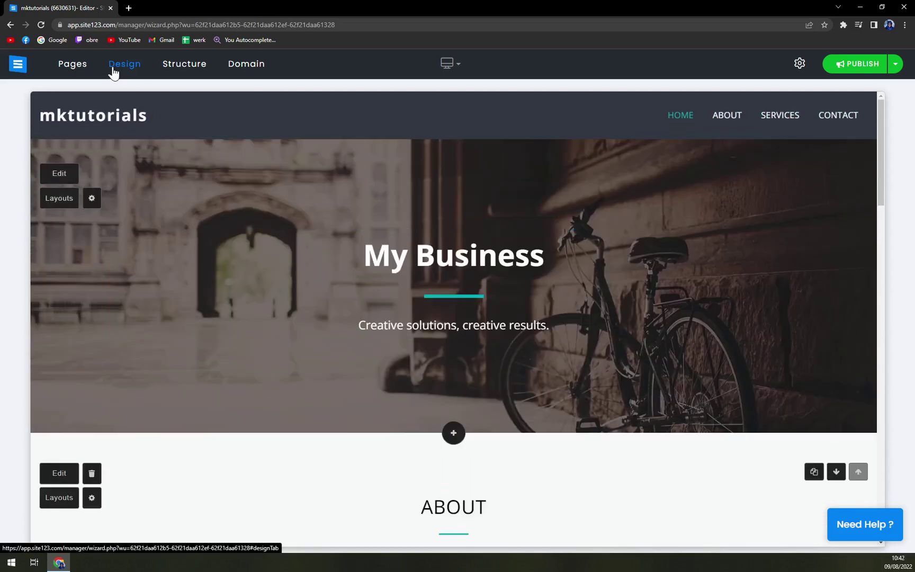
View the main colour choices in Design > Colors and close them unchanged
click(118, 69)
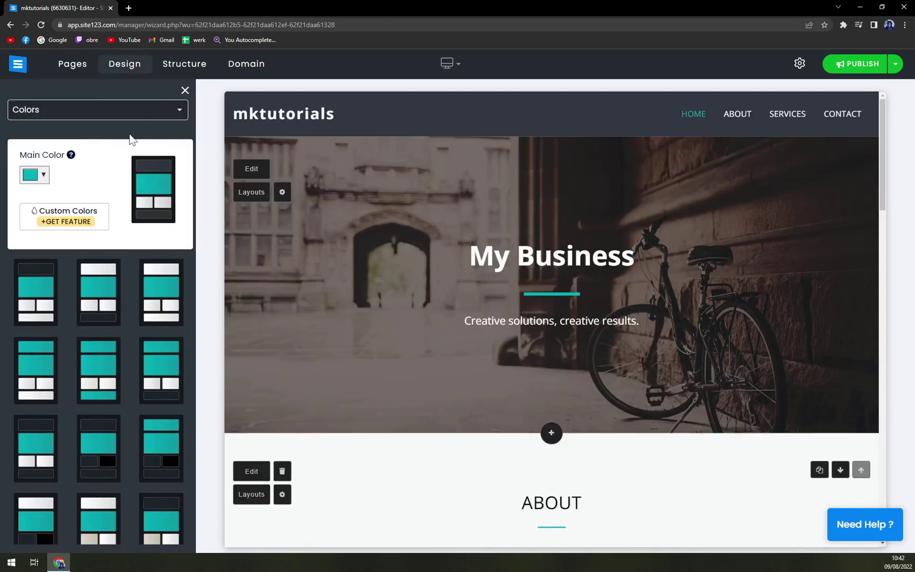
click(38, 178)
click(39, 180)
click(180, 90)
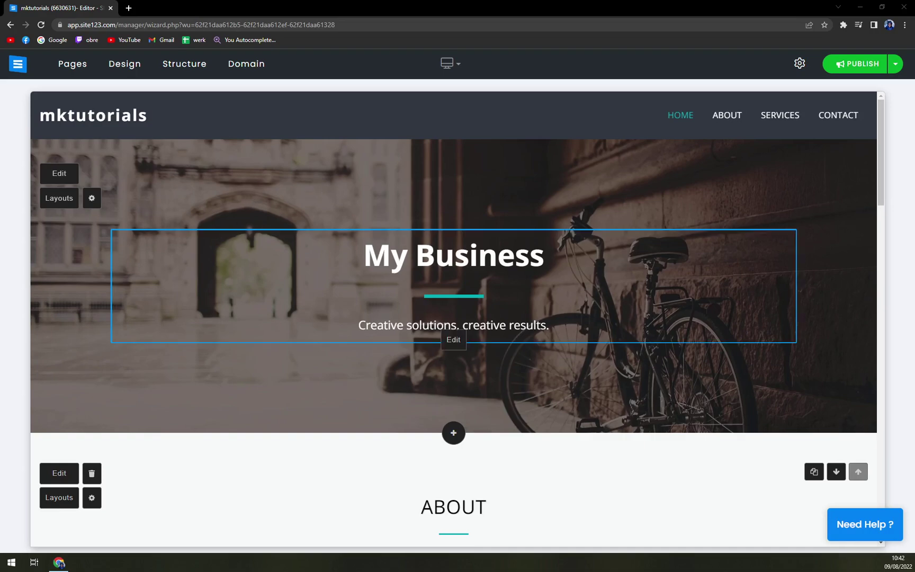
Replace the hero heading 'My Business' with 'Youtube Tutorials' and save
click(447, 344)
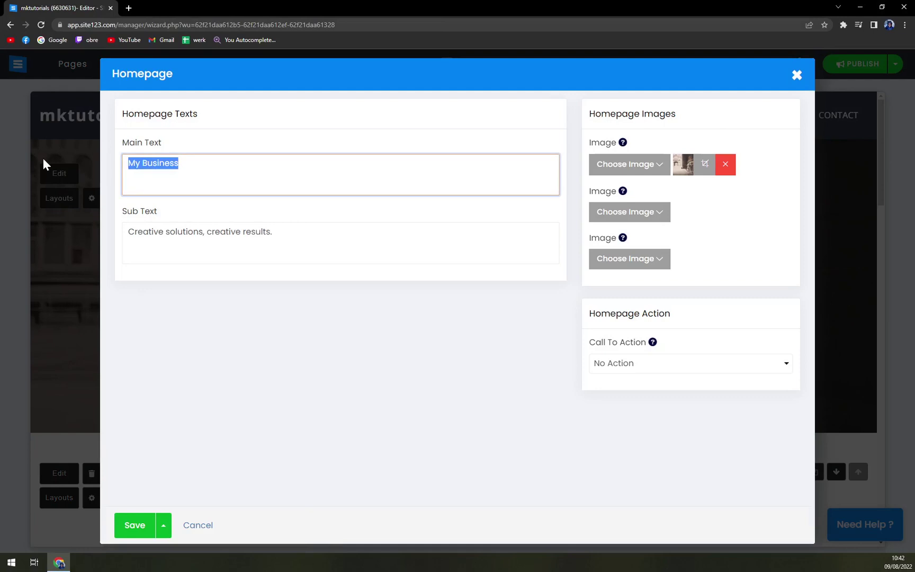
text(Yout)
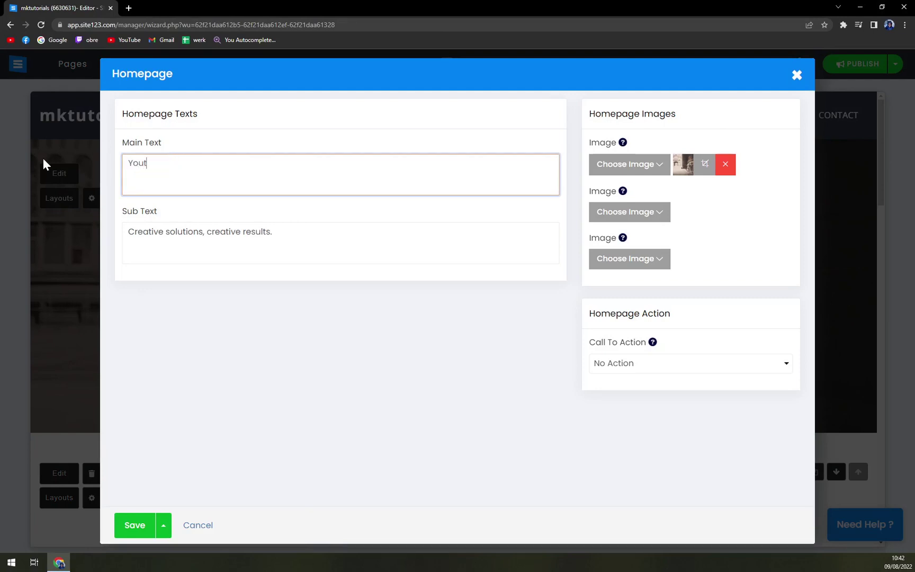
text(ube Tutorials)
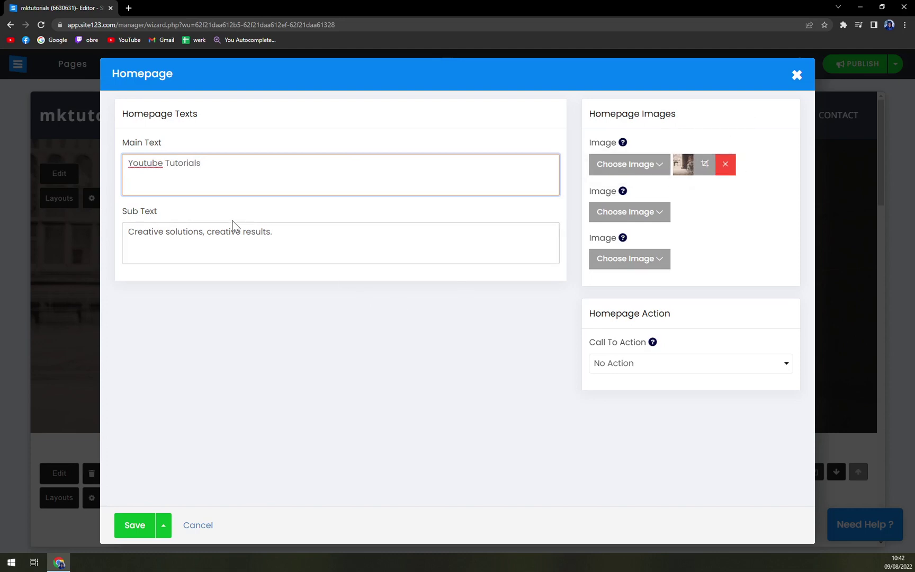
click(135, 525)
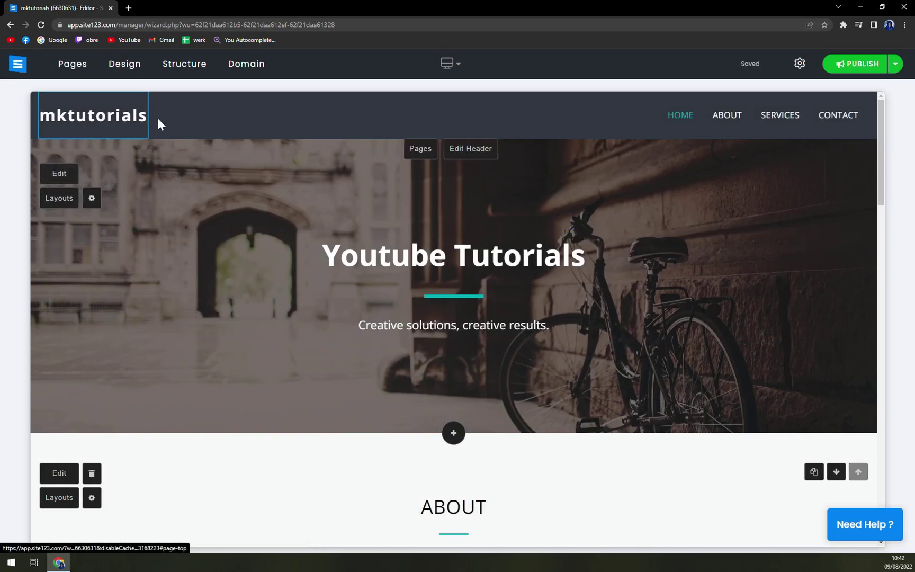
Rename the site to 'MK Tutorials' with bold styling turned off
click(95, 137)
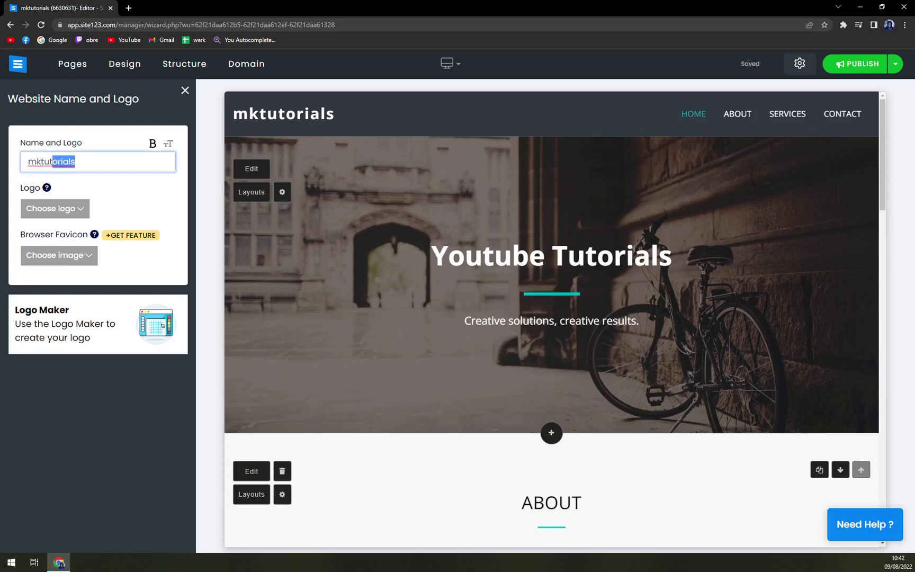
text(MK Tu)
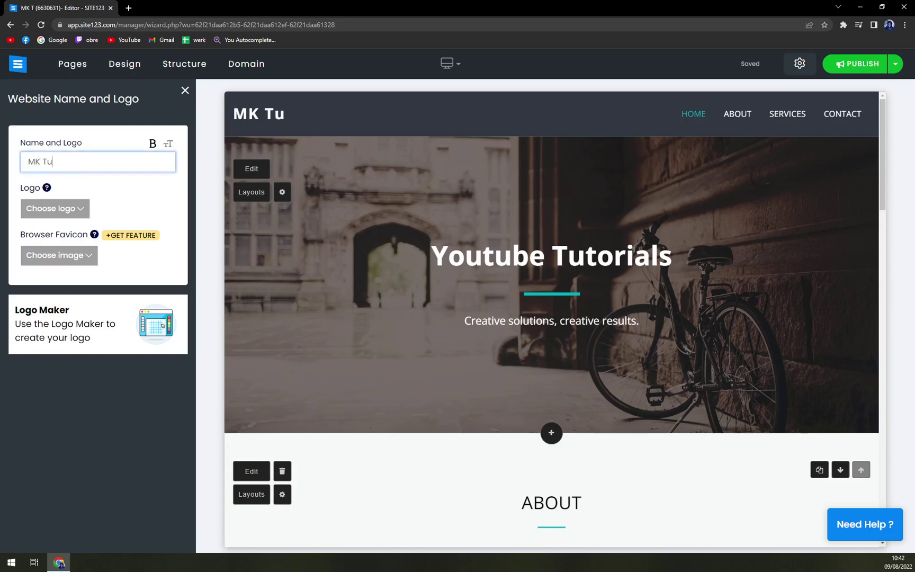
text(torials)
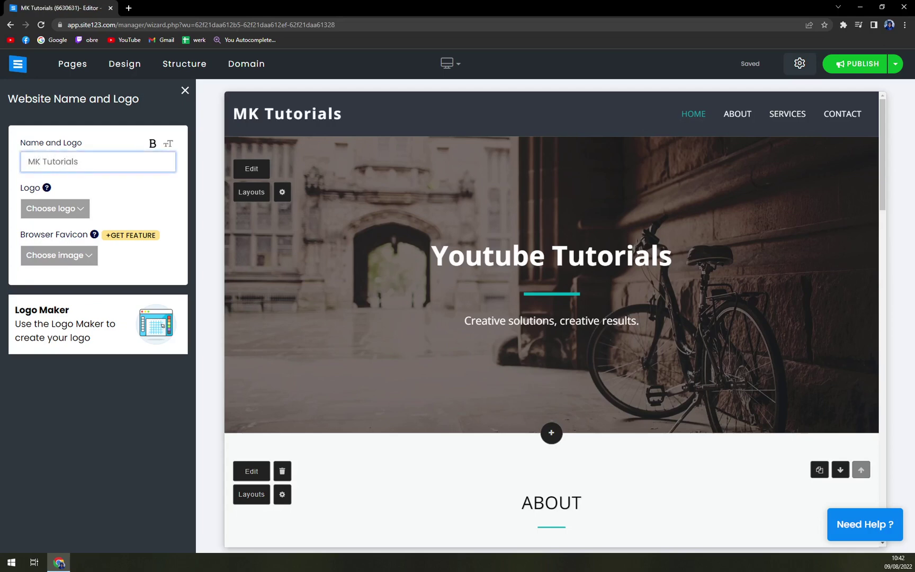
click(154, 145)
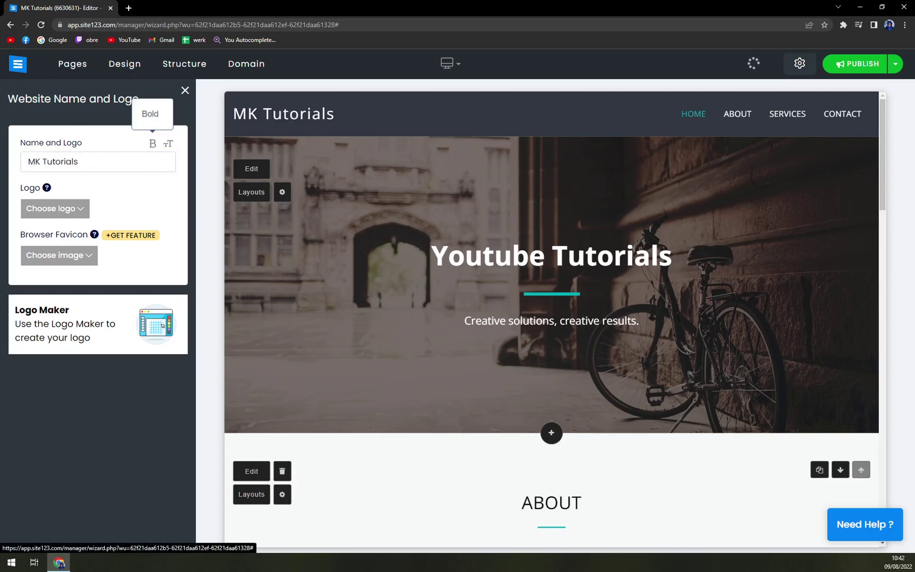
click(153, 145)
click(153, 146)
Upload the BMTH image as the header logo, keeping its original background
click(80, 208)
click(76, 210)
click(83, 207)
click(68, 251)
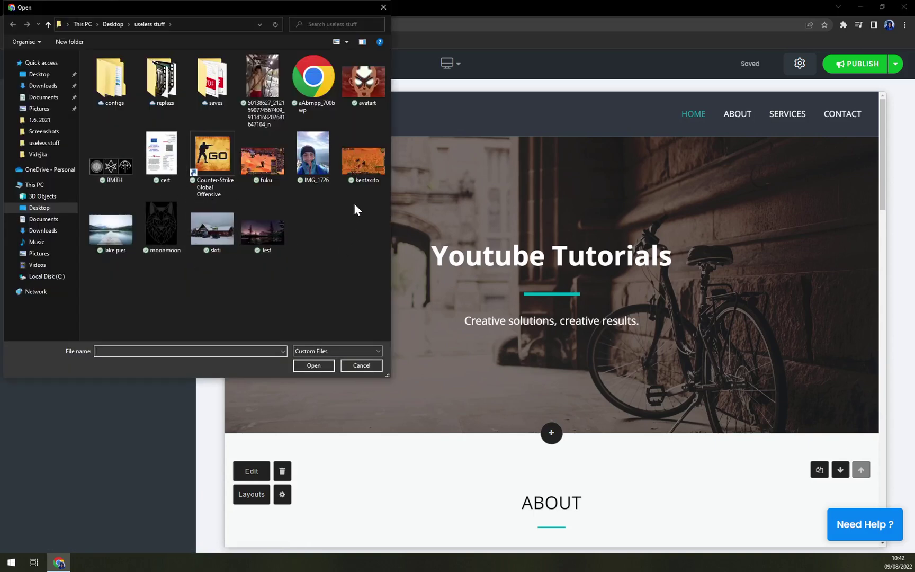
double_click(123, 167)
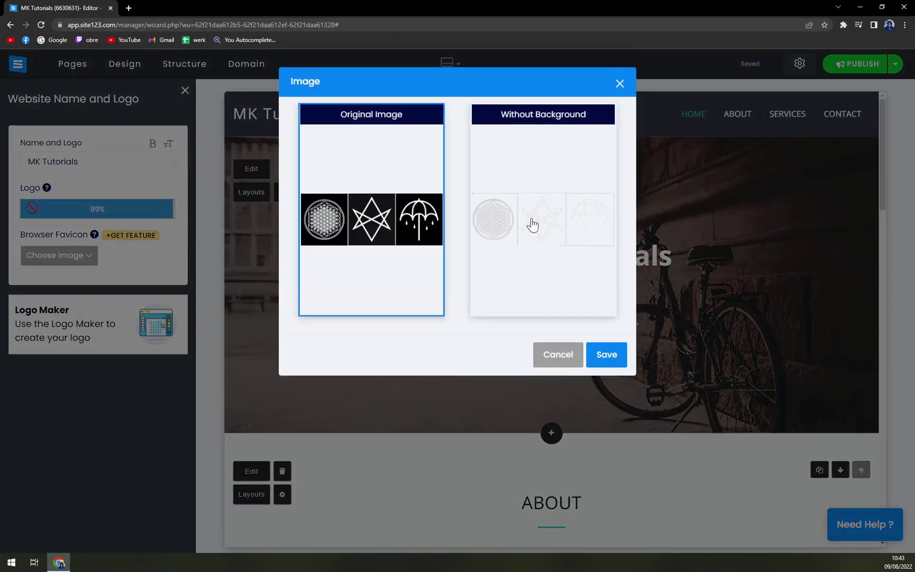
click(533, 225)
click(371, 232)
click(604, 354)
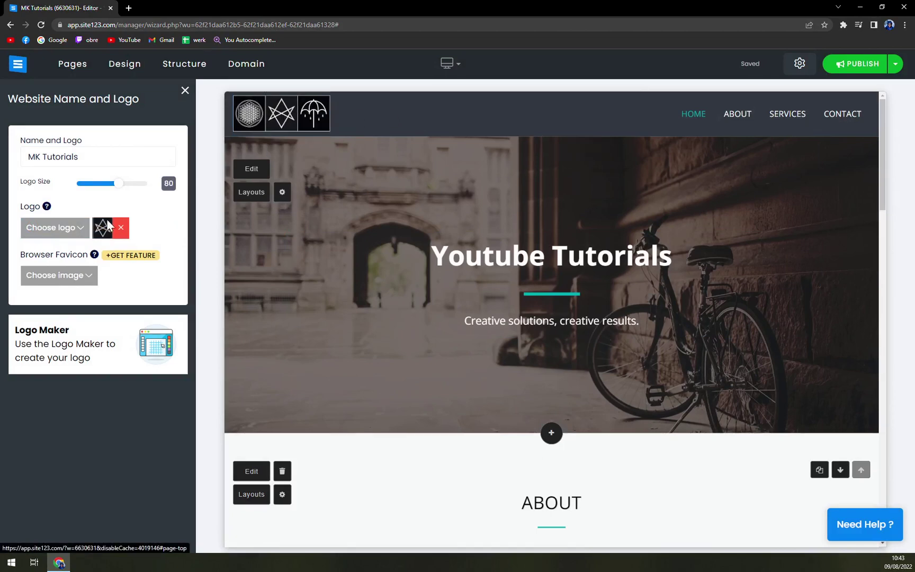
Enlarge the header logo to size 83 and finish editing the site name
drag(119, 183, 125, 178)
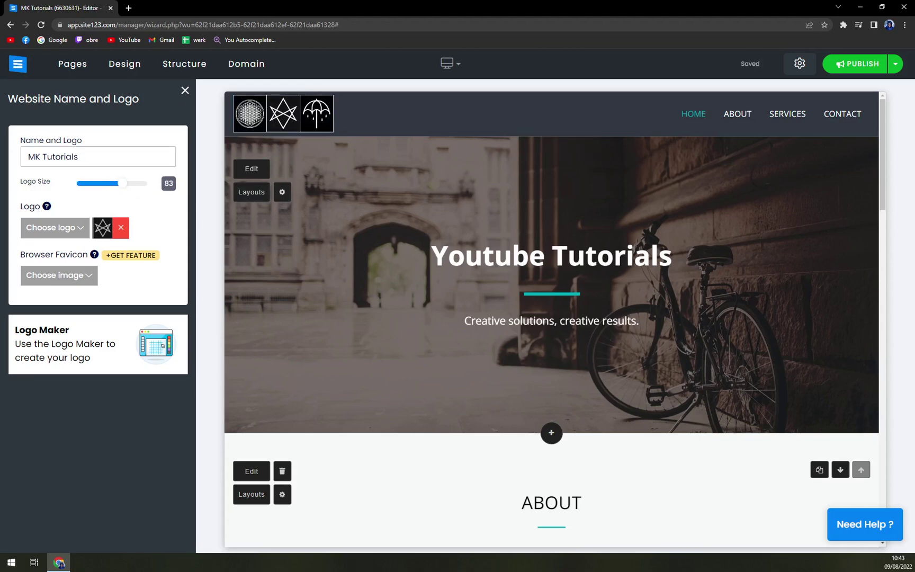
click(65, 157)
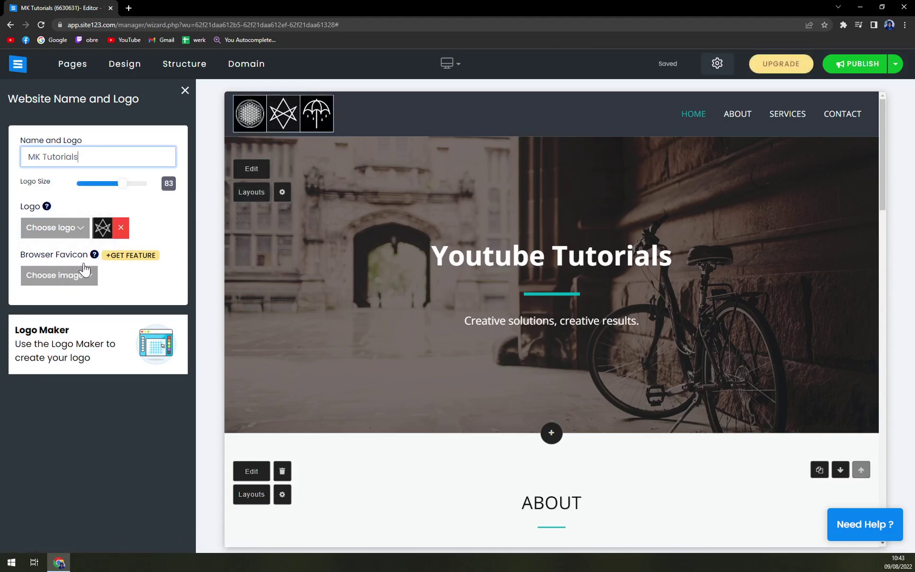
click(198, 112)
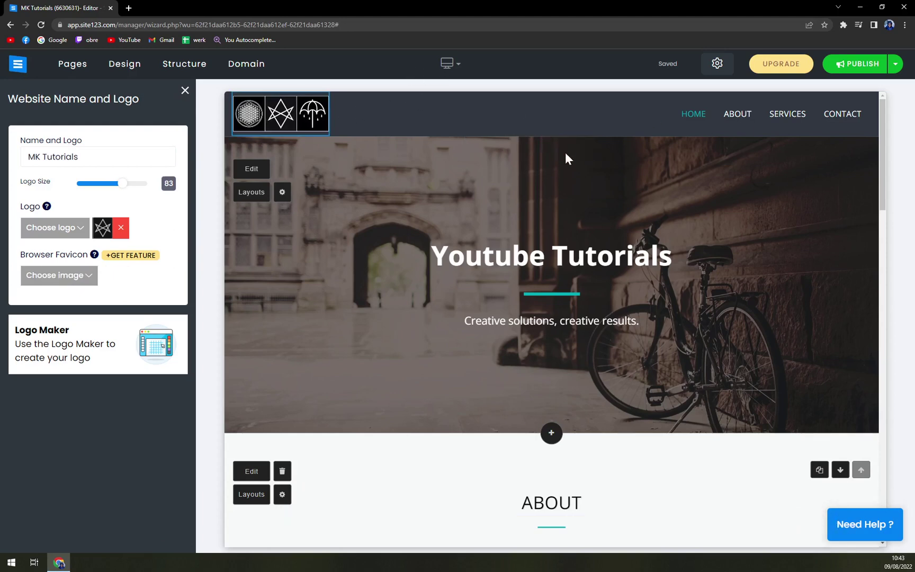
Try the white-header colour scheme, then return to the dark-header scheme
click(122, 68)
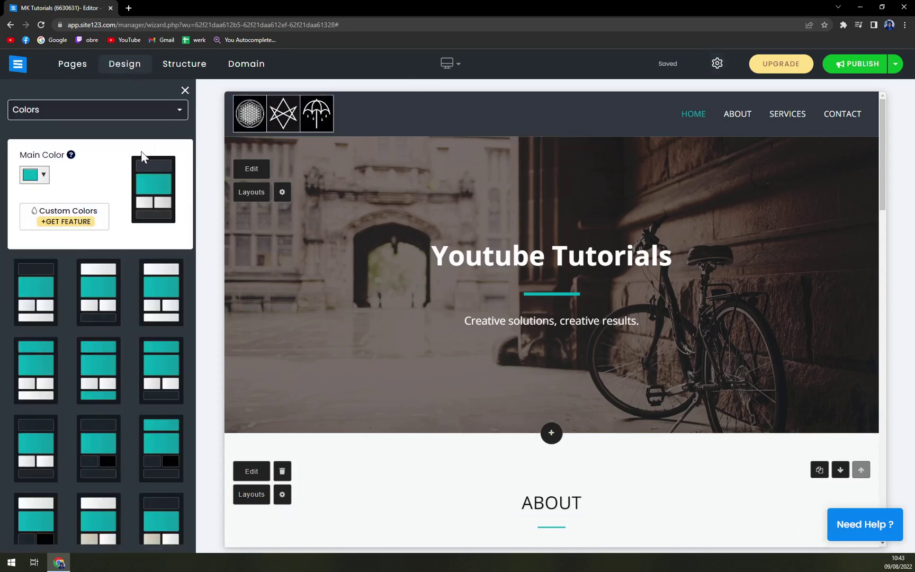
click(106, 298)
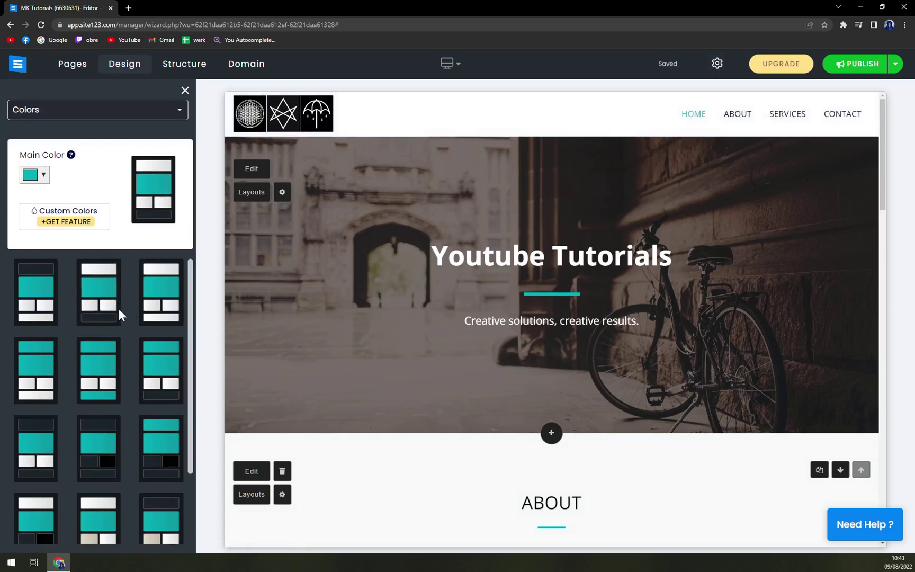
click(41, 302)
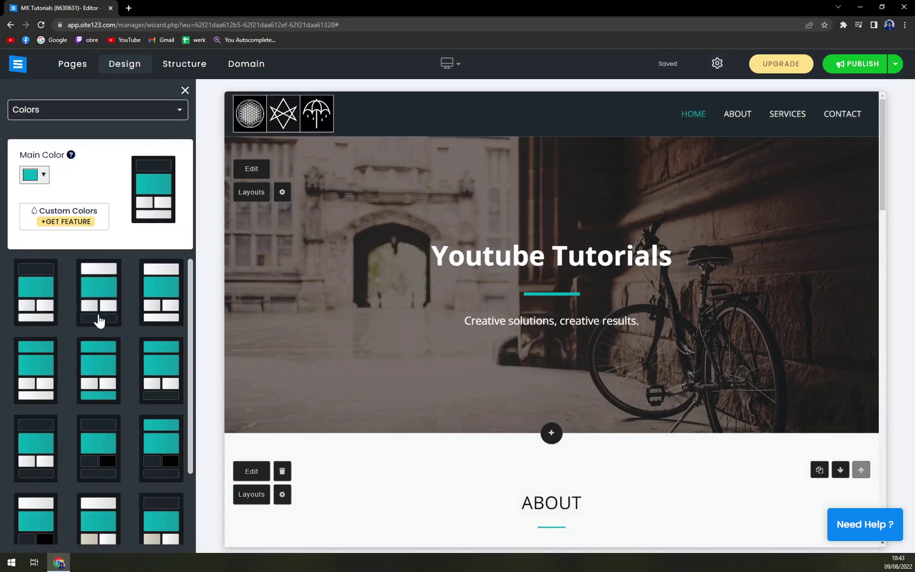
Try the left-sidebar layout, then go back to the top-header structure
click(183, 64)
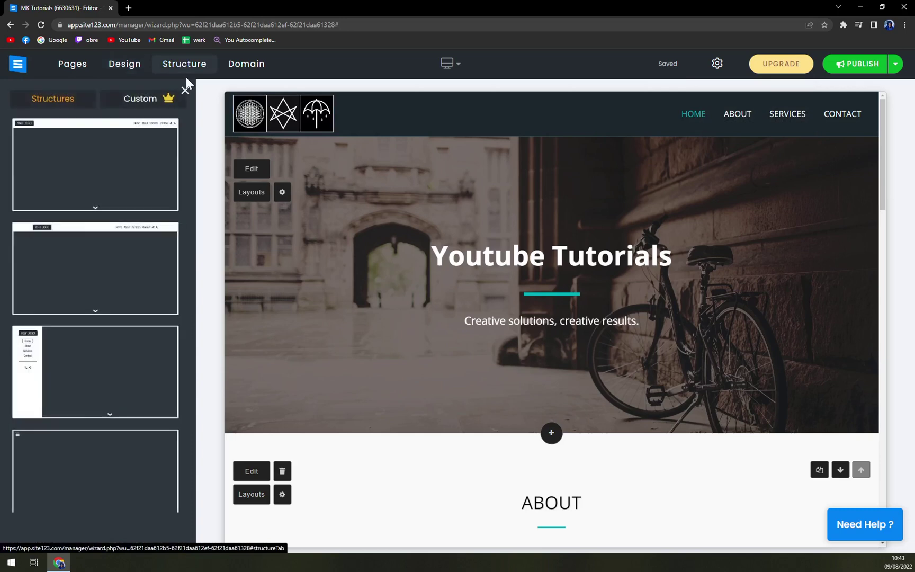
click(63, 375)
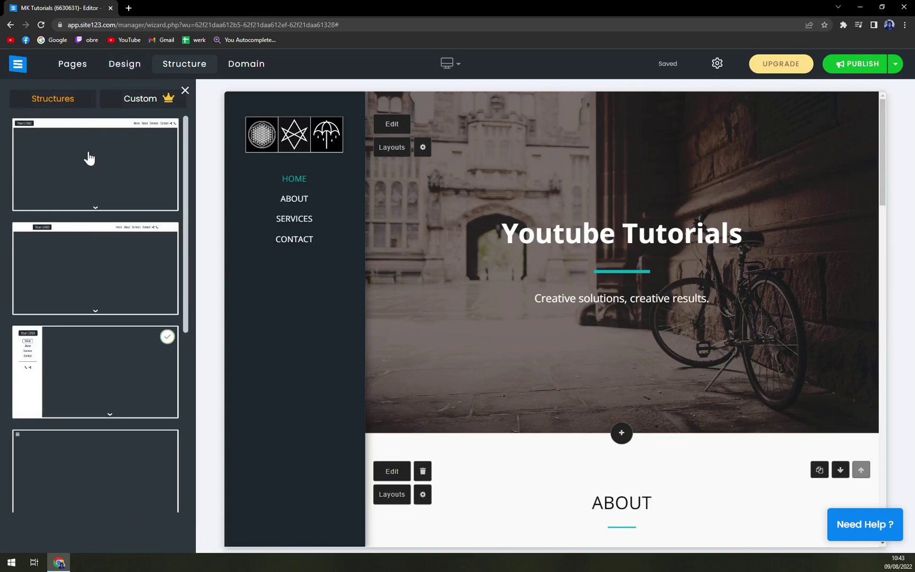
click(148, 182)
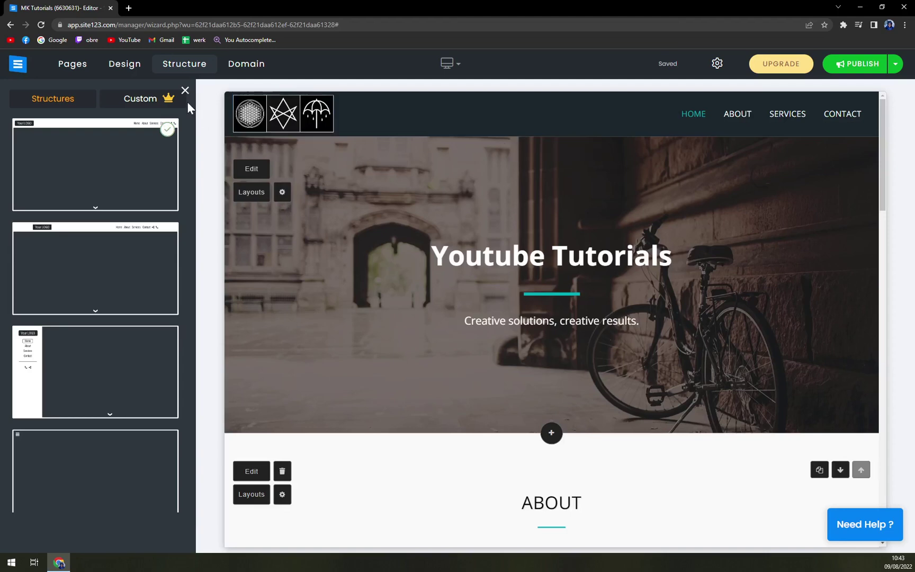
click(139, 65)
Show the Pages list with Home, About, Services and Contact, then close it
click(69, 66)
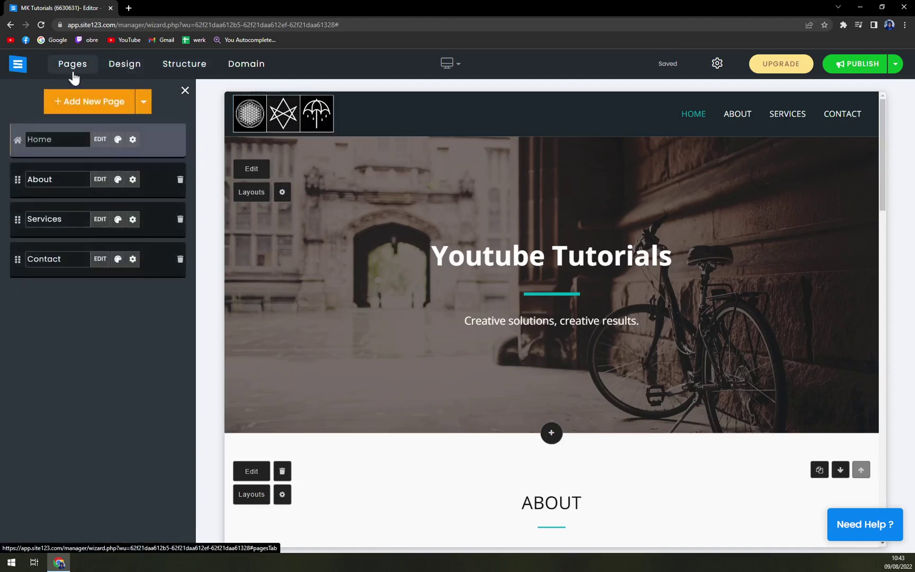
click(187, 92)
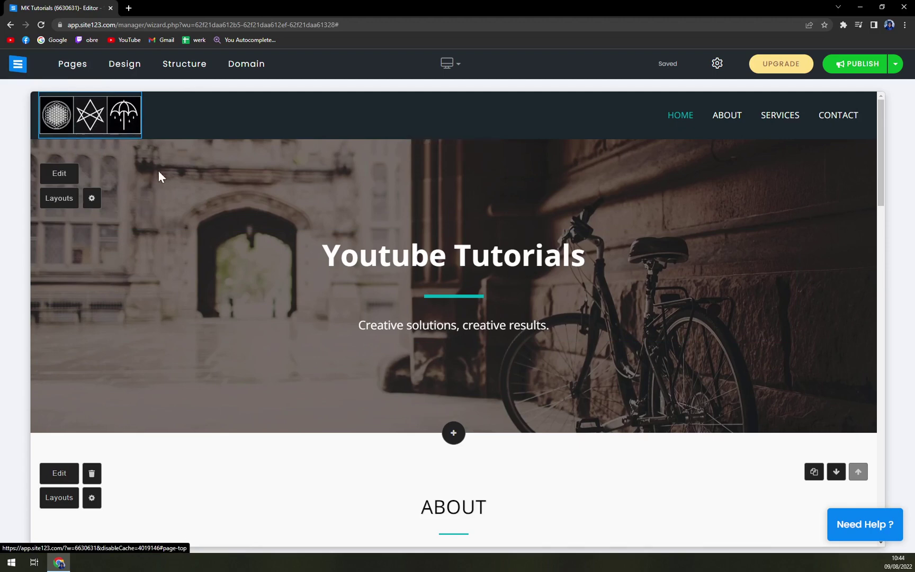
Try several photo filters and apply Mono to make the hero photo black-and-white
click(65, 185)
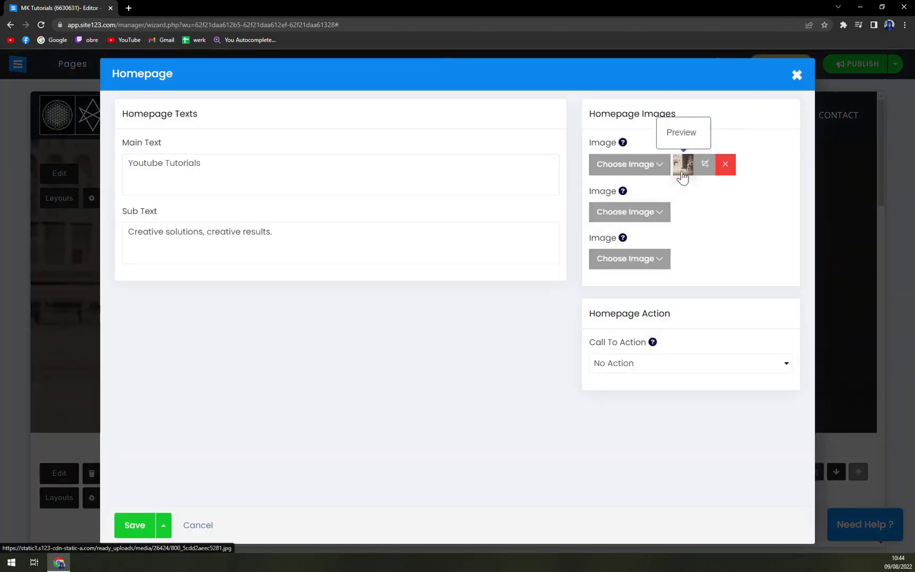
click(699, 170)
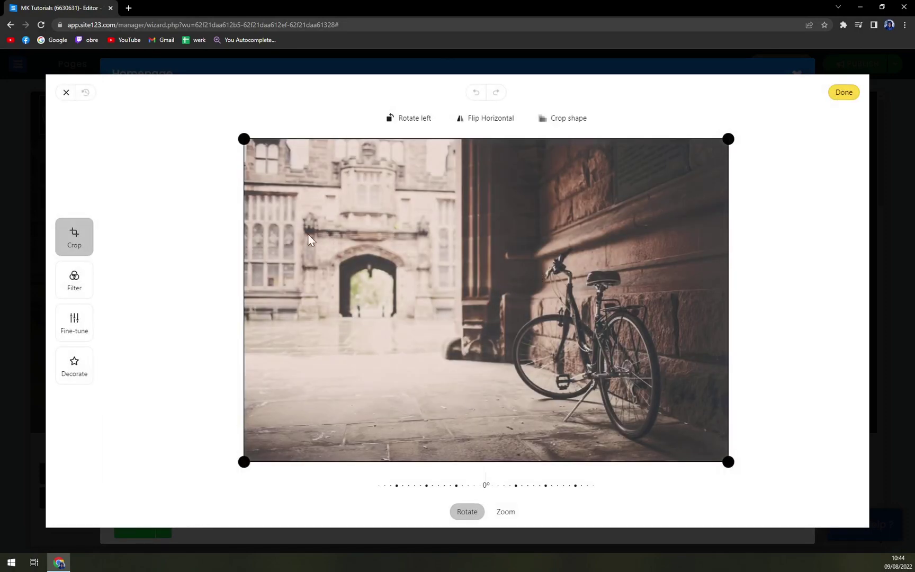
click(86, 291)
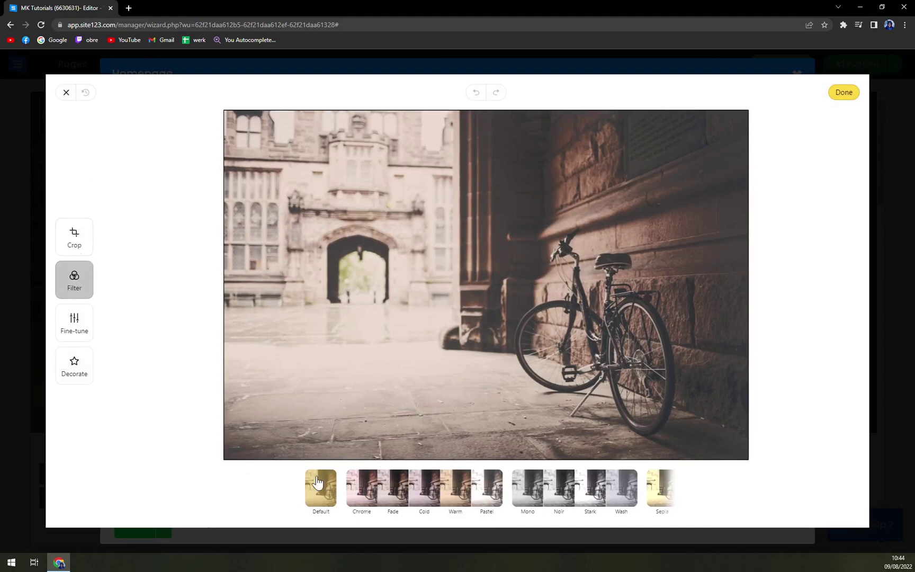
click(347, 494)
click(392, 491)
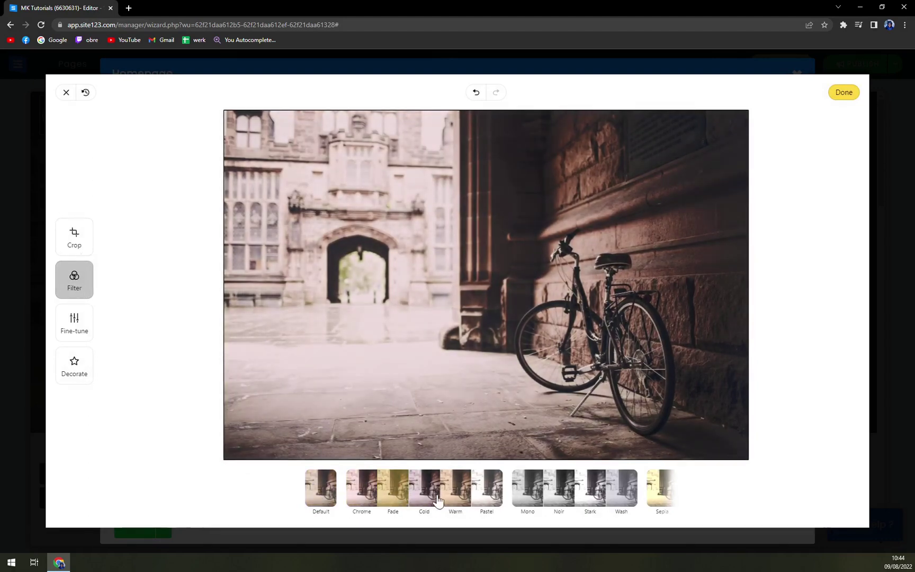
click(438, 496)
click(457, 495)
click(495, 498)
click(527, 496)
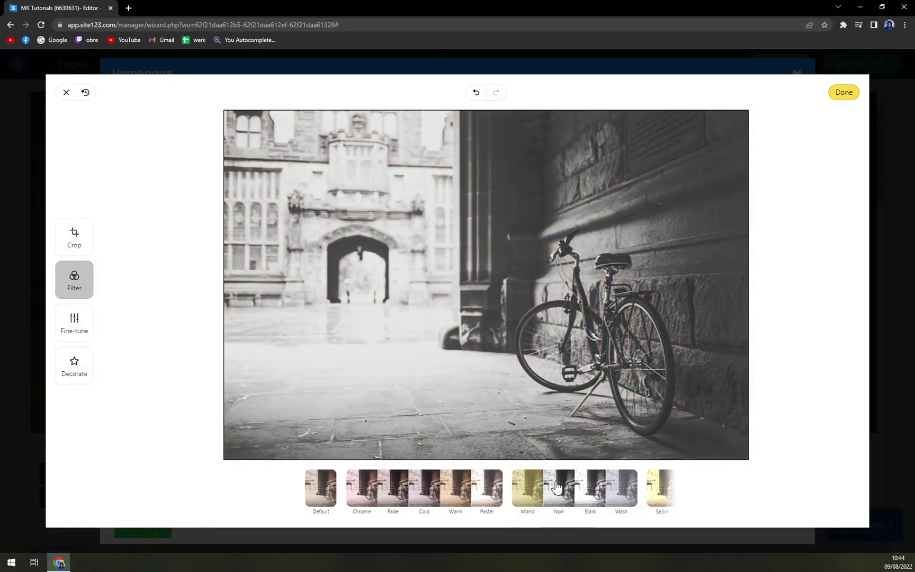
click(844, 92)
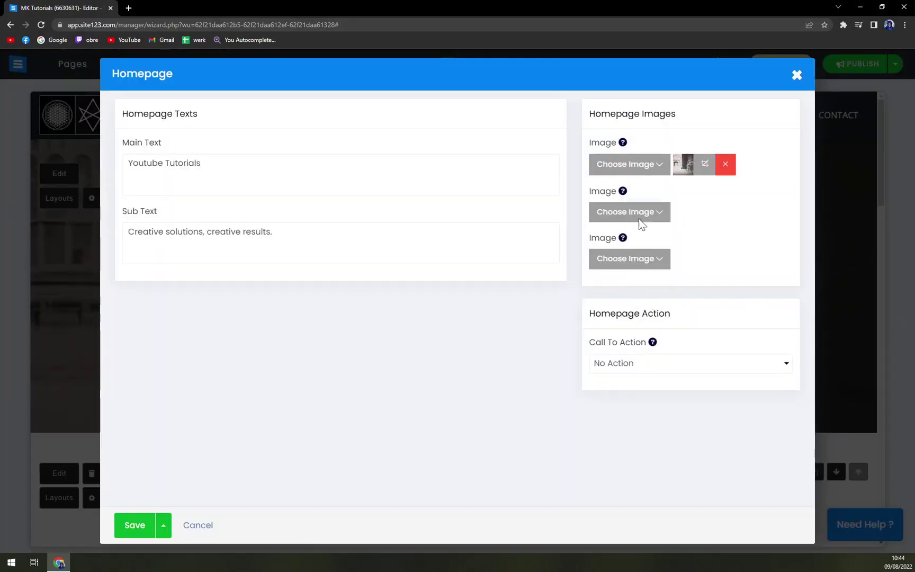
Keep editing the homepage and save the hero texts and edited image
click(797, 74)
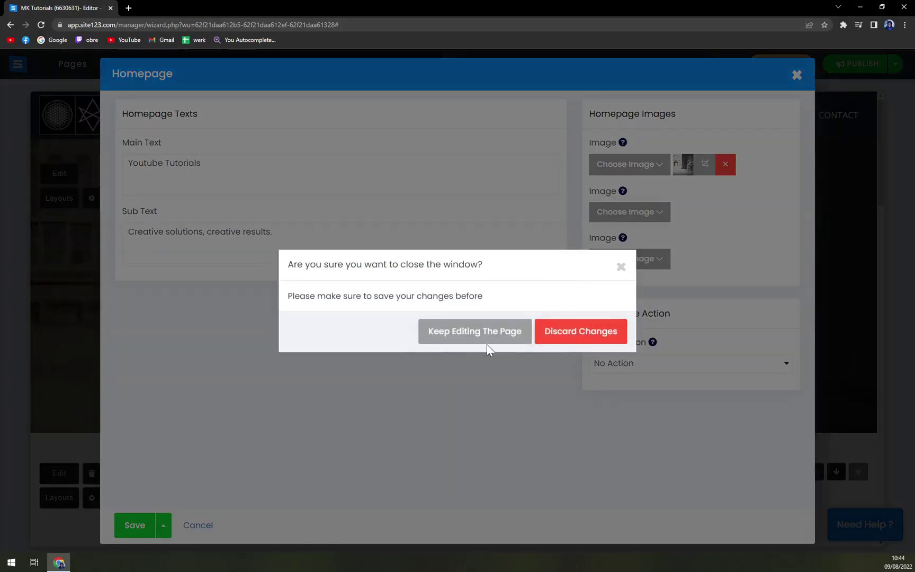
click(477, 332)
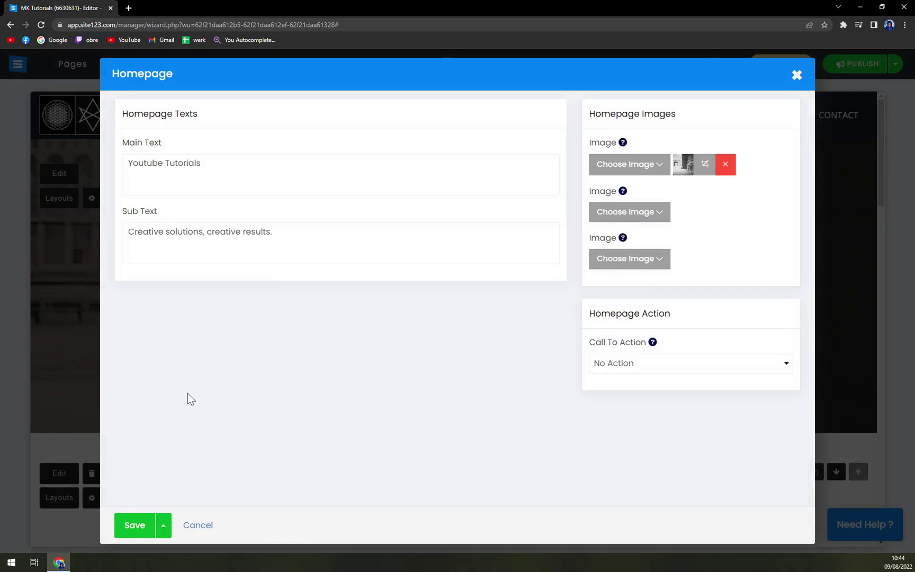
click(137, 525)
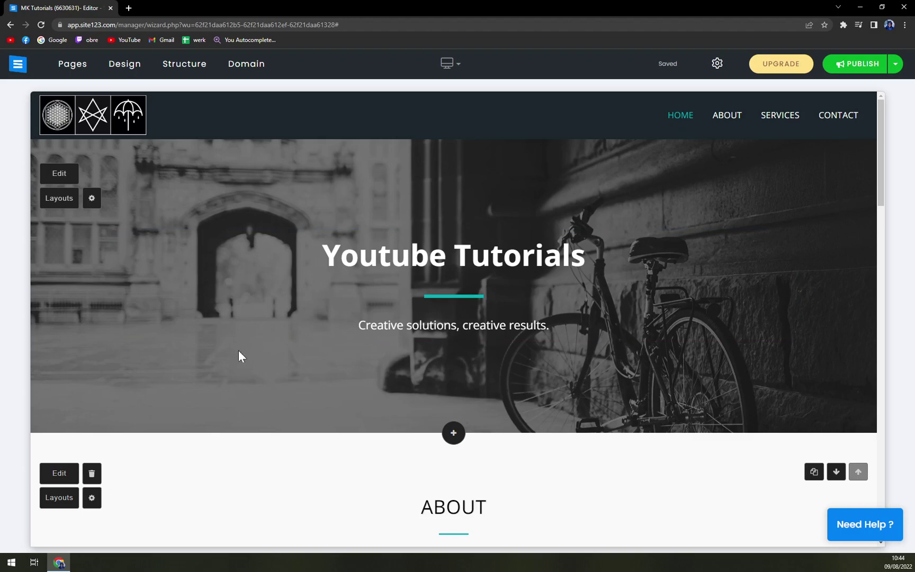
scroll(469, 324, down, 7)
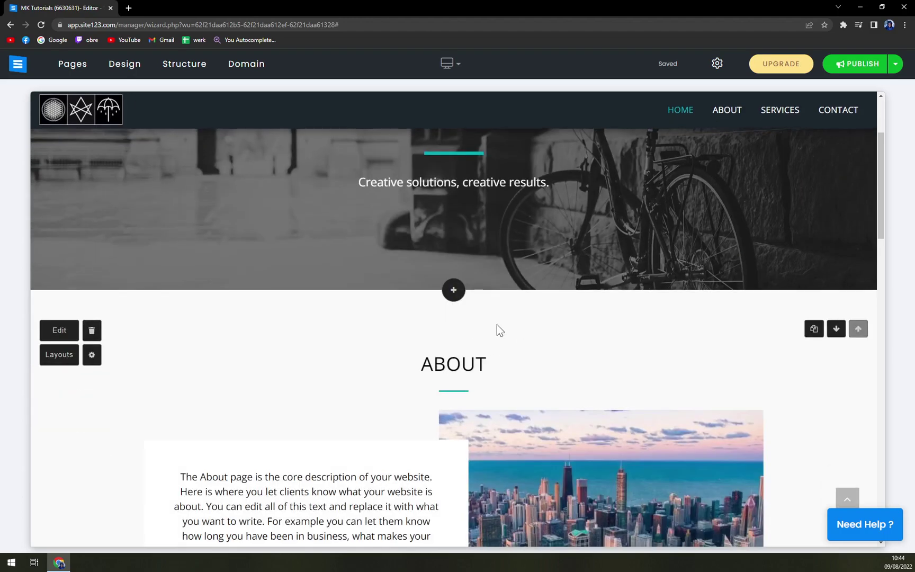
scroll(494, 324, up, 3)
scroll(203, 371, up, 4)
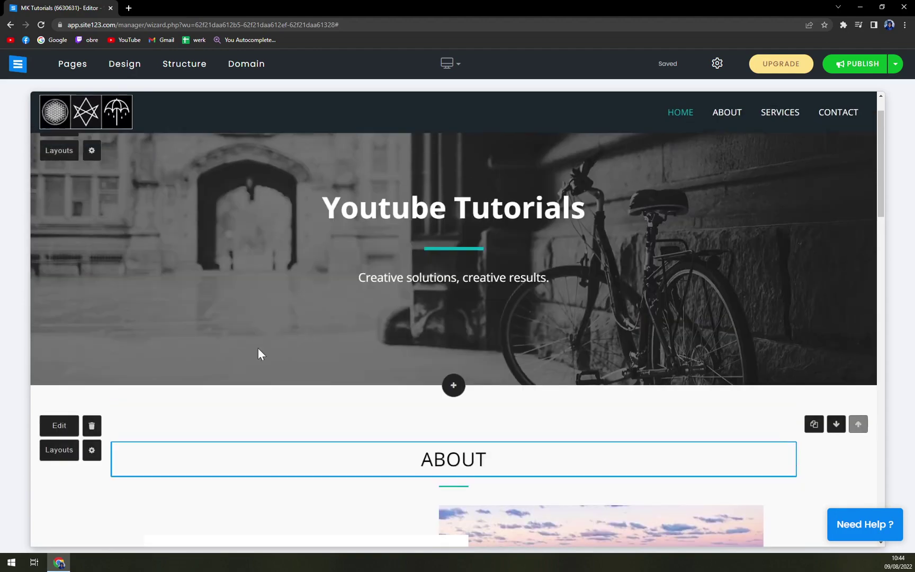
click(462, 459)
scroll(618, 299, down, 4)
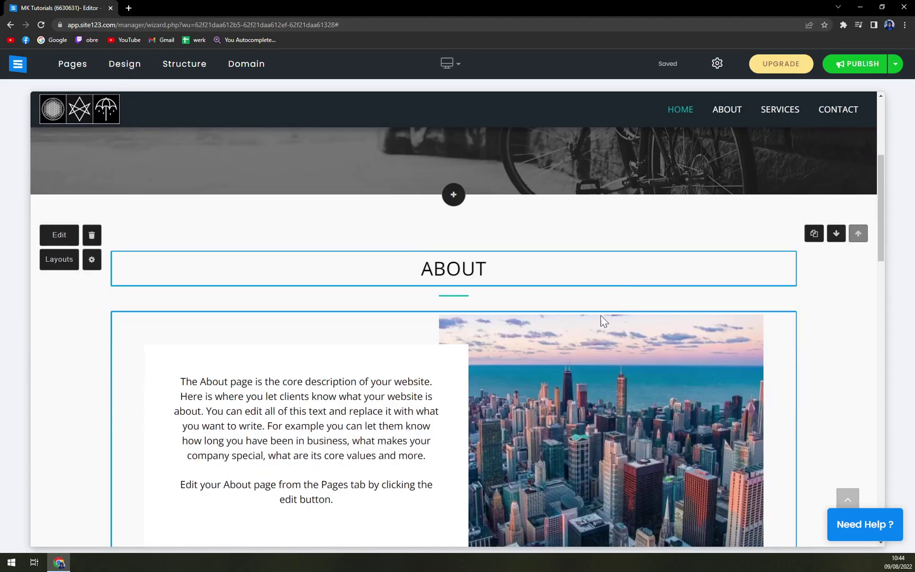
scroll(672, 262, down, 4)
scroll(683, 268, up, 2)
scroll(473, 395, up, 1)
click(454, 482)
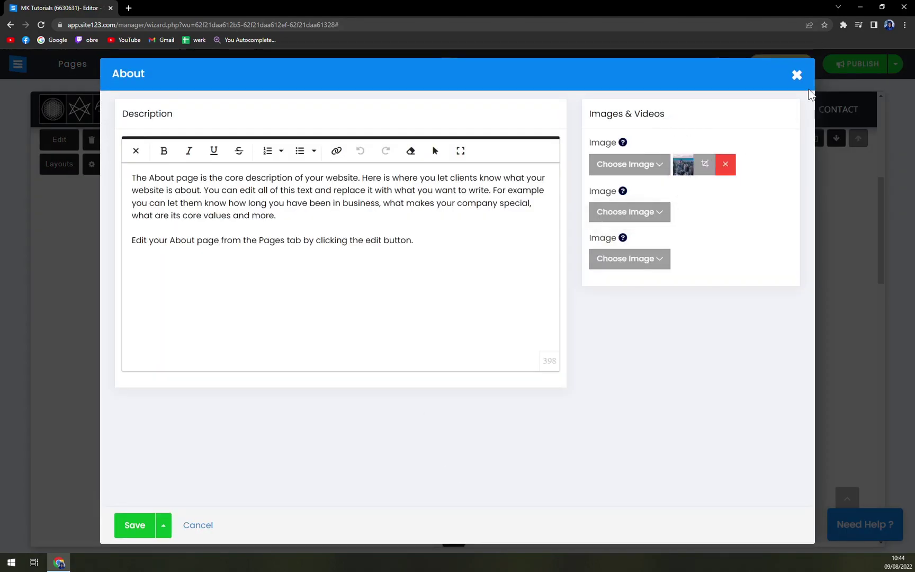
click(797, 75)
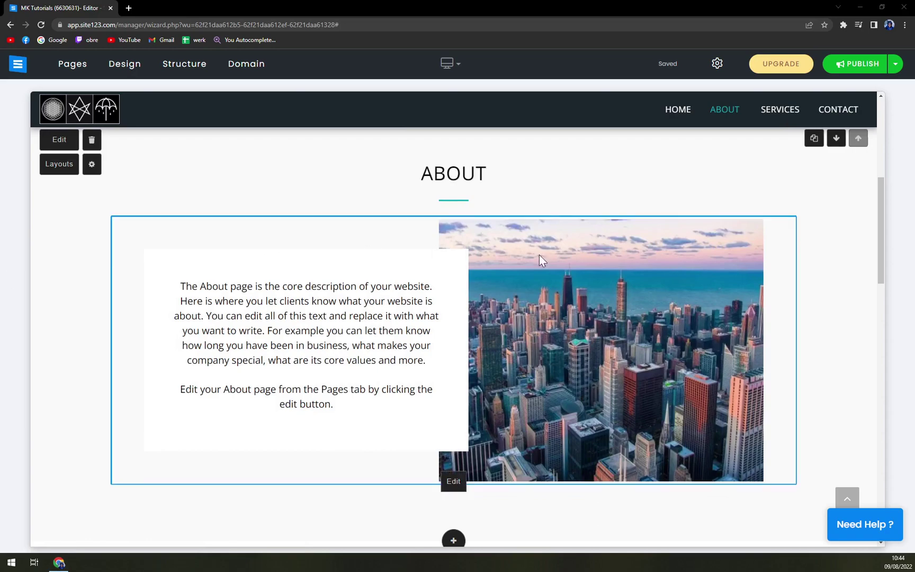
Scroll down to the Contact section and pan the embedded map around Ružomberok
scroll(483, 241, up, 6)
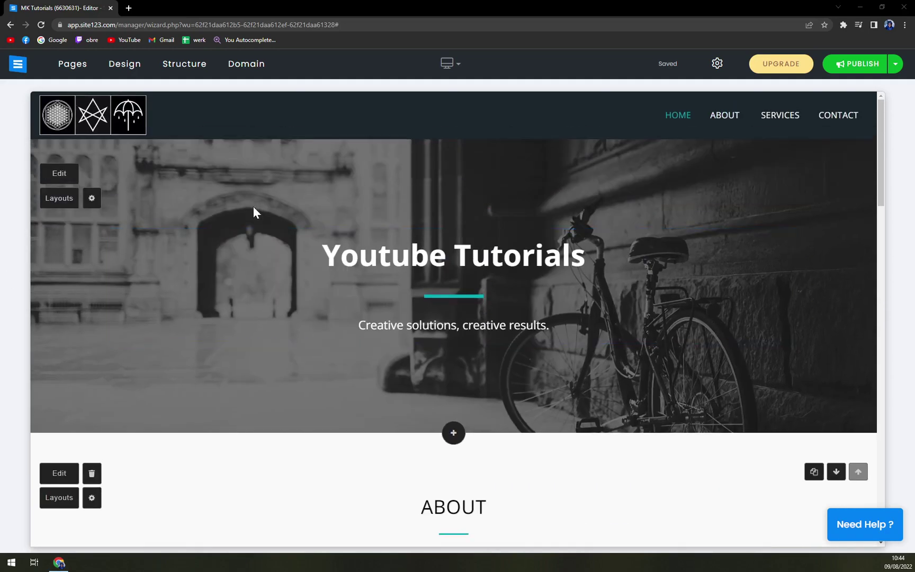
scroll(235, 211, down, 5)
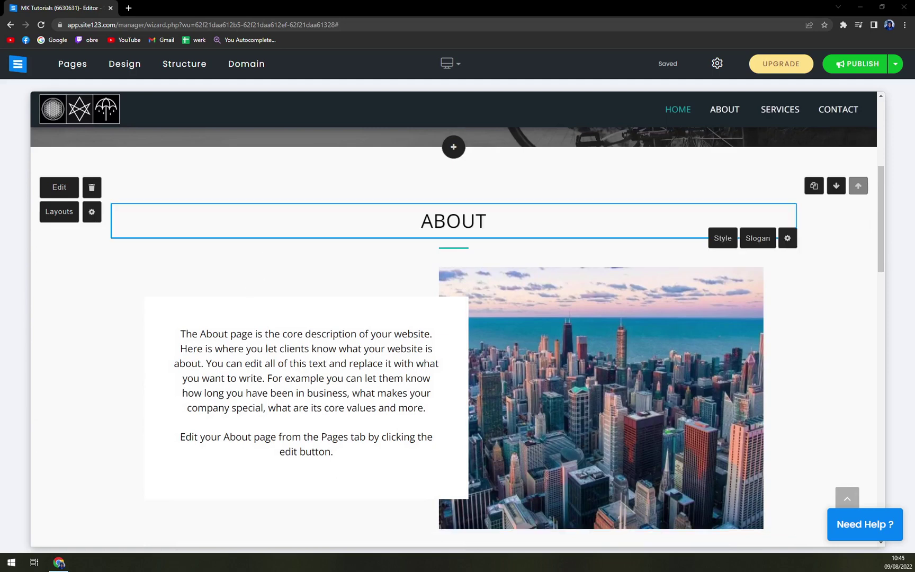
scroll(245, 222, down, 2)
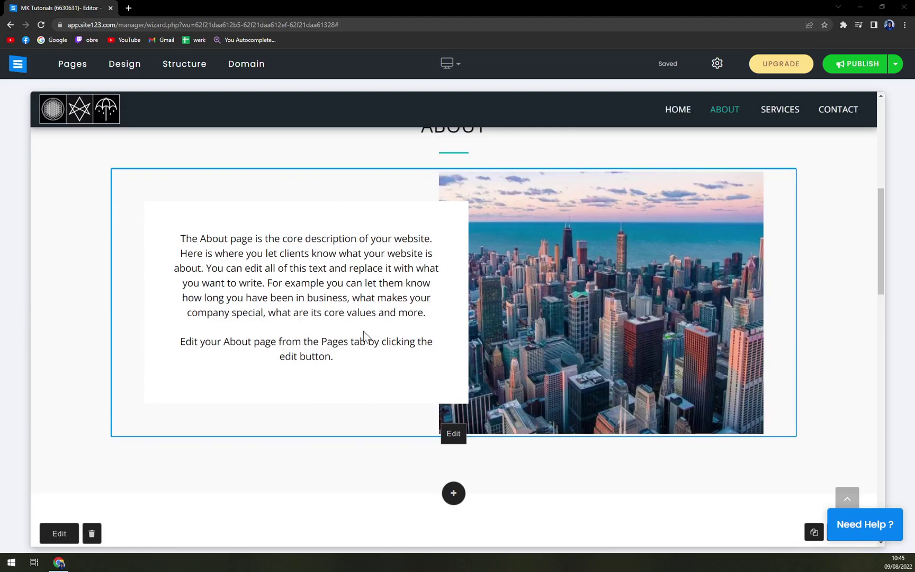
scroll(503, 363, down, 7)
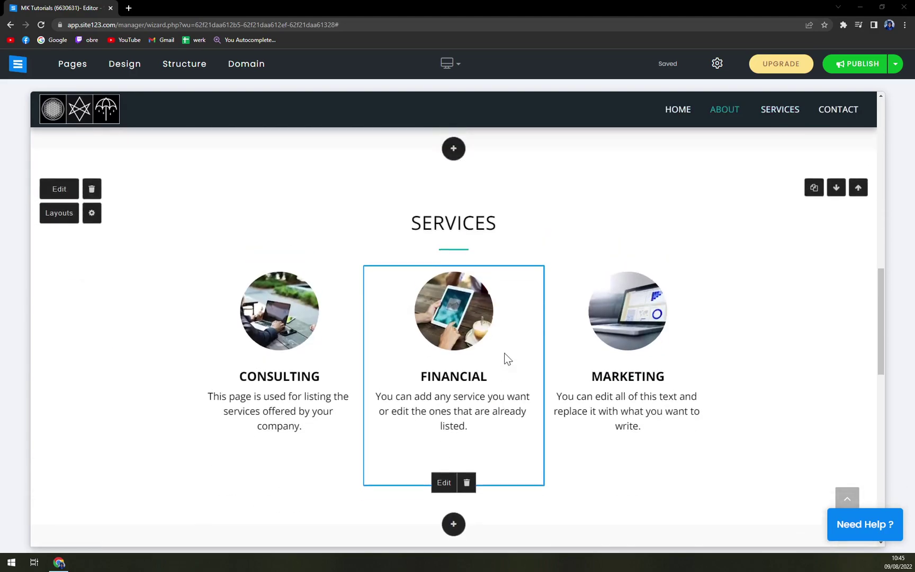
scroll(448, 402, down, 5)
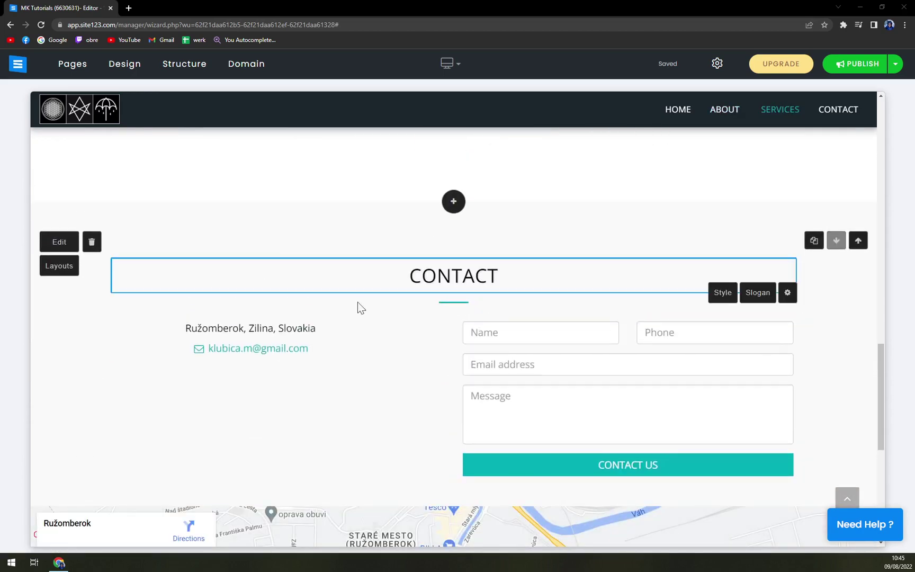
scroll(174, 426, down, 6)
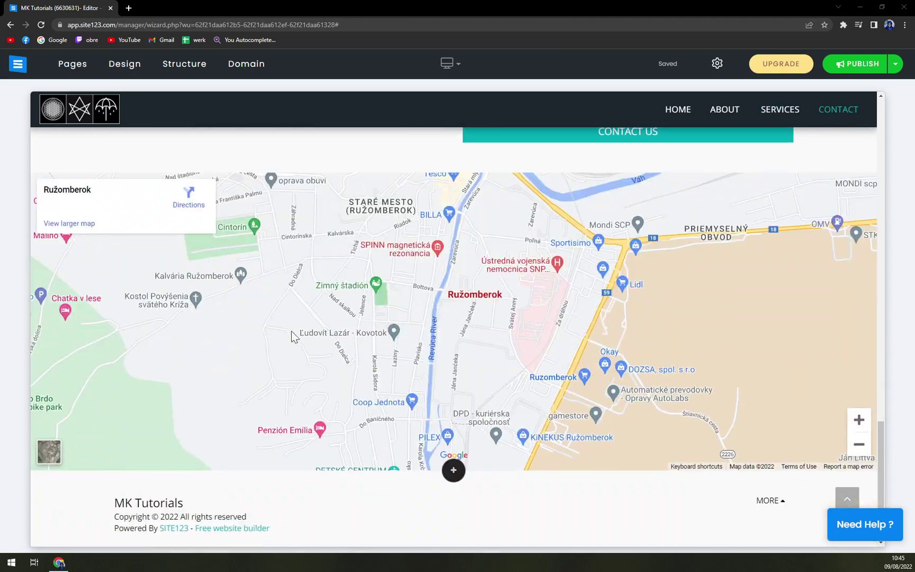
scroll(325, 340, up, 1)
scroll(456, 429, down, 2)
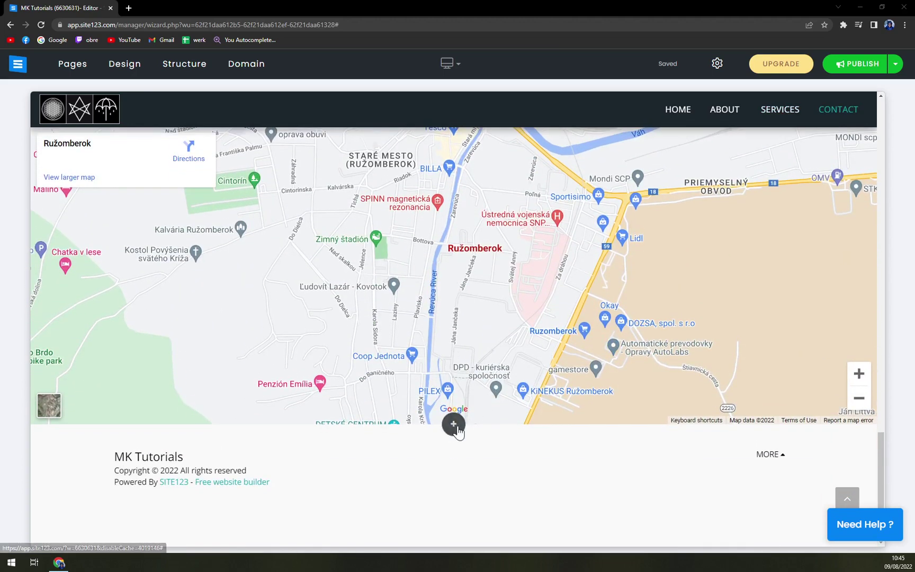
scroll(592, 367, up, 2)
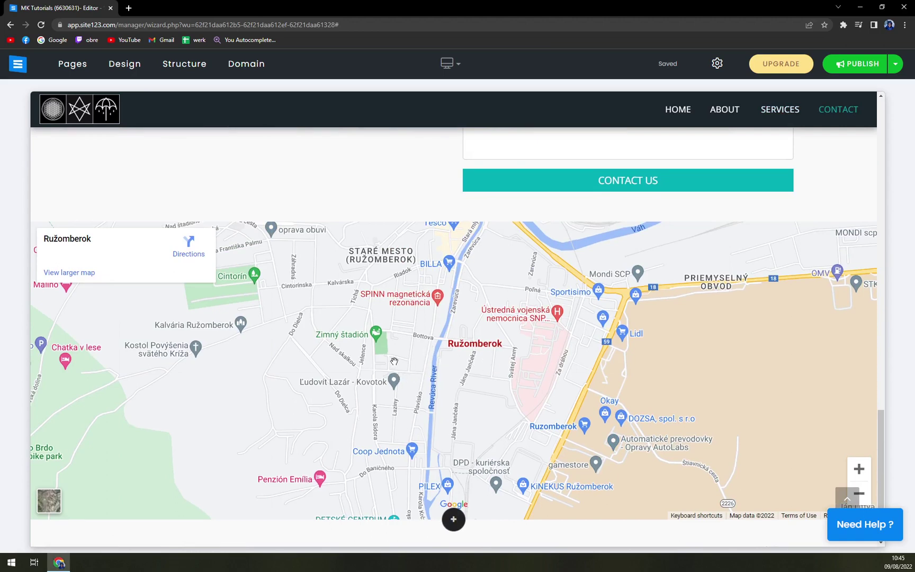
drag(421, 366, 370, 382)
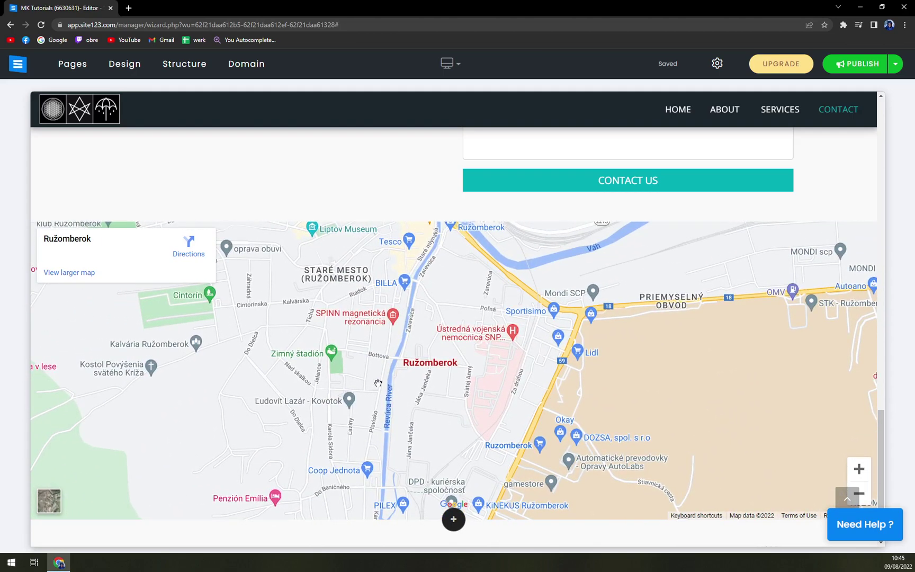
drag(378, 382, 350, 319)
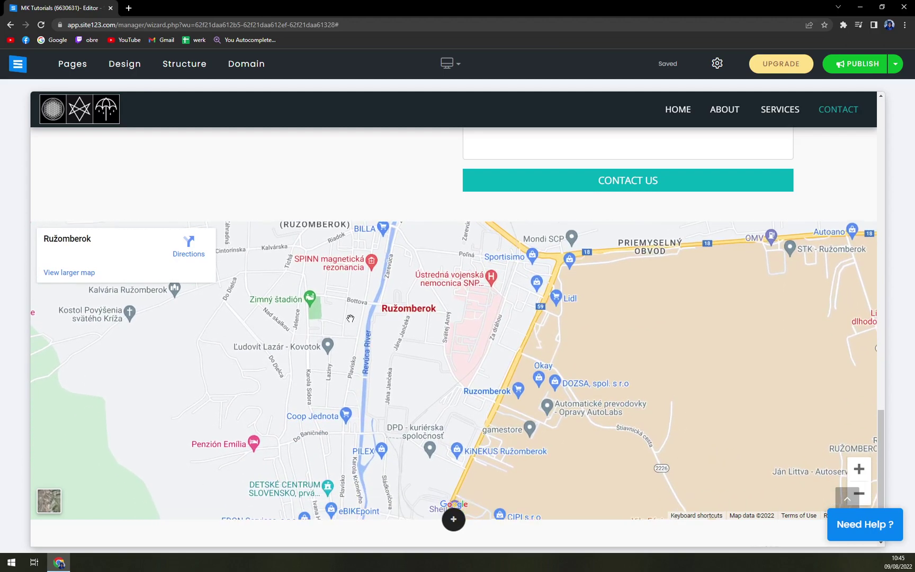
drag(345, 368, 332, 404)
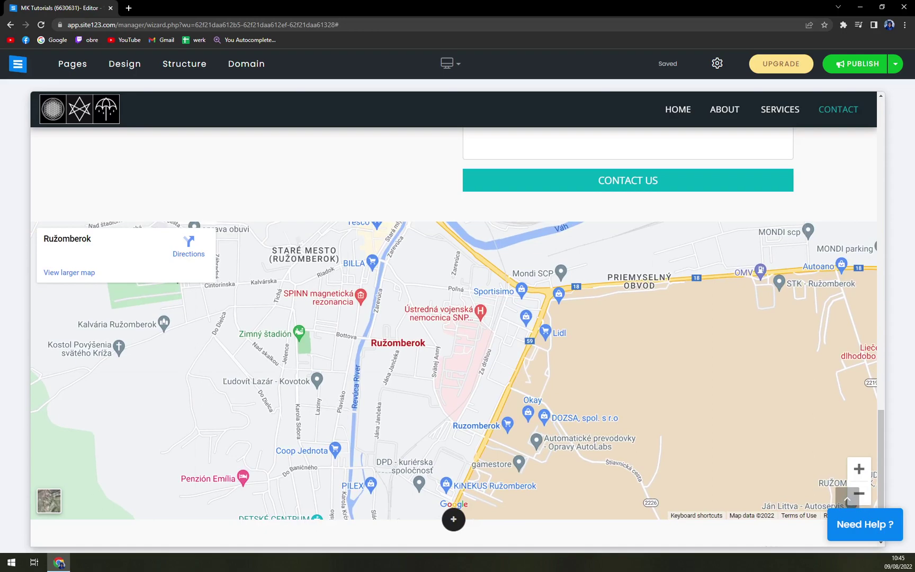
drag(583, 326, 542, 444)
Zoom the map out one level and pan it north and east of Ružomberok
scroll(583, 424, down, 2)
scroll(597, 413, up, 3)
scroll(597, 413, down, 1)
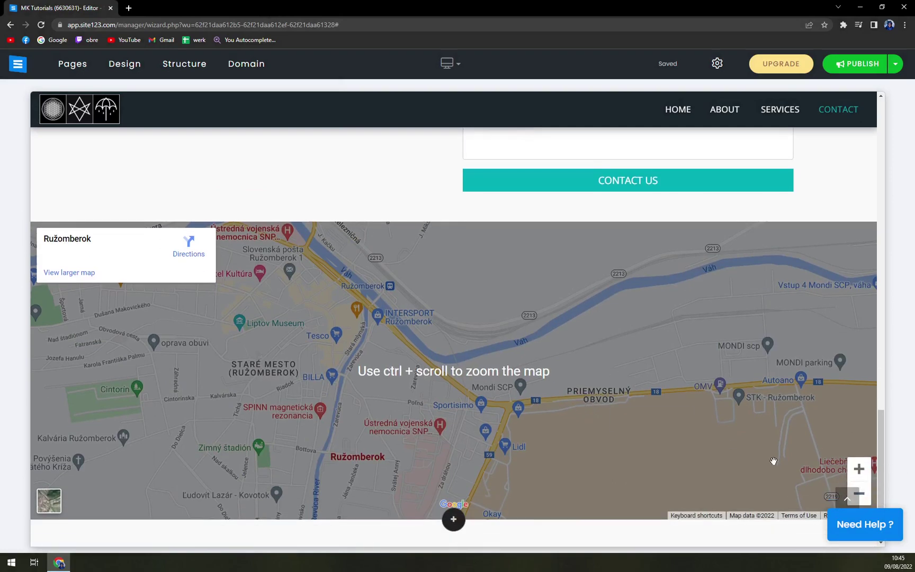
click(864, 498)
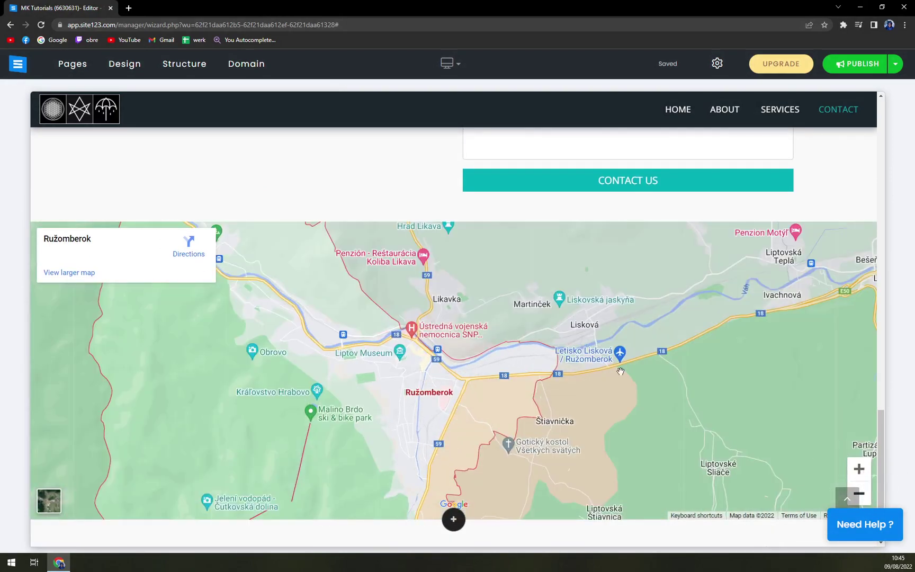
drag(553, 307, 493, 297)
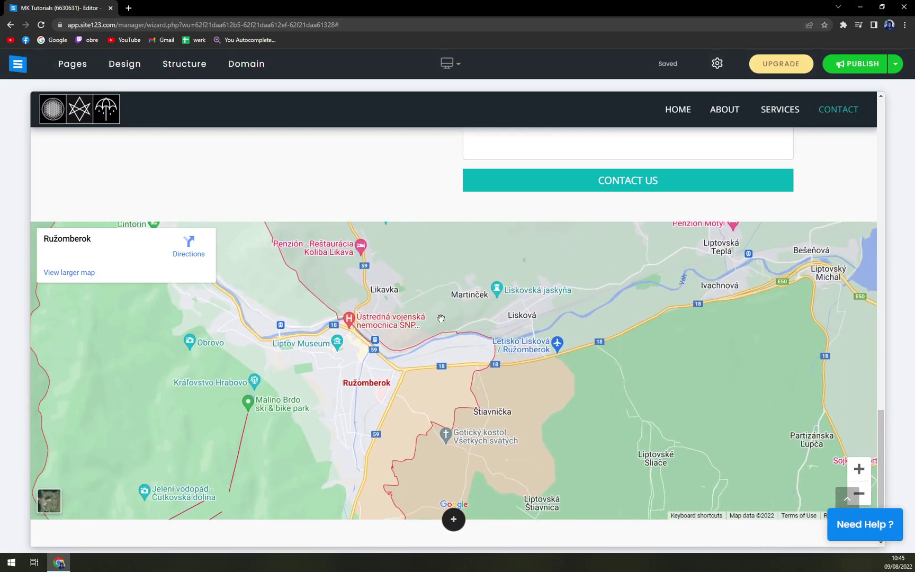
drag(434, 325, 413, 336)
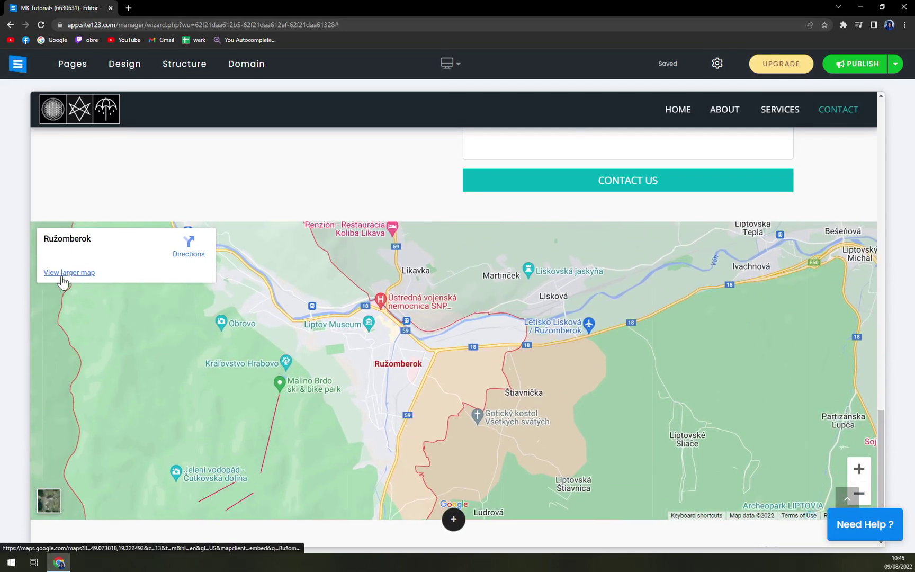
click(62, 273)
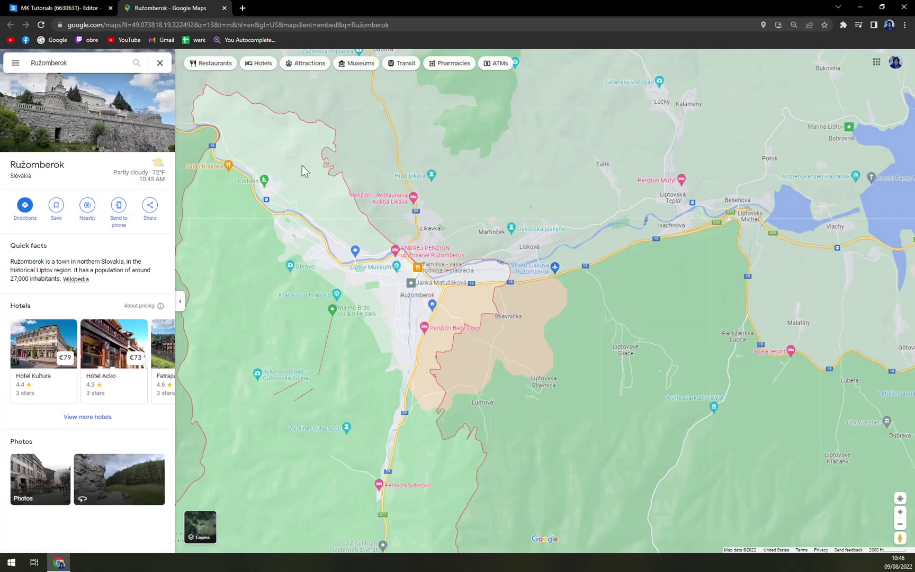
click(224, 8)
mouse_move(470, 341)
mouse_down()
mouse_move(469, 320)
mouse_move(460, 357)
mouse_up()
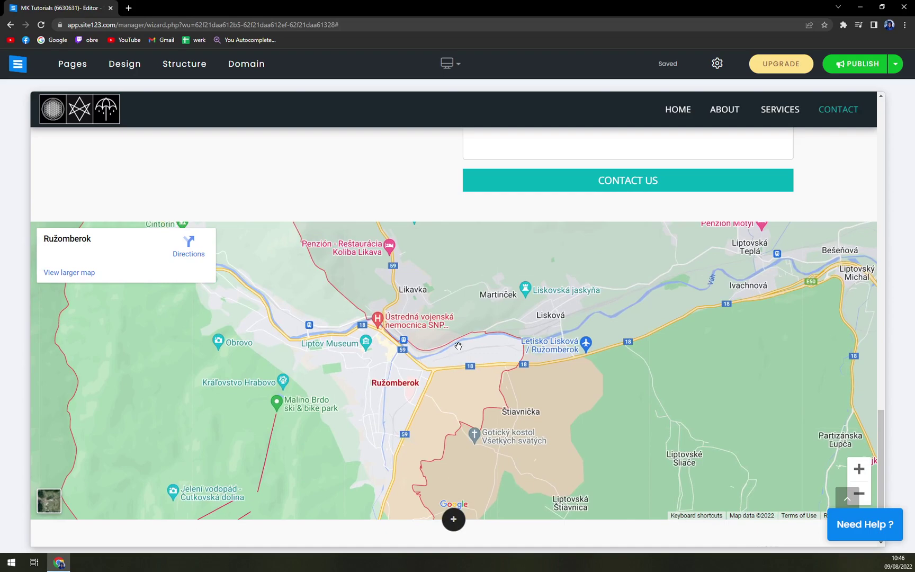
Try out the contact form's Name field and tab through its fields
scroll(331, 153, up, 3)
scroll(464, 362, down, 4)
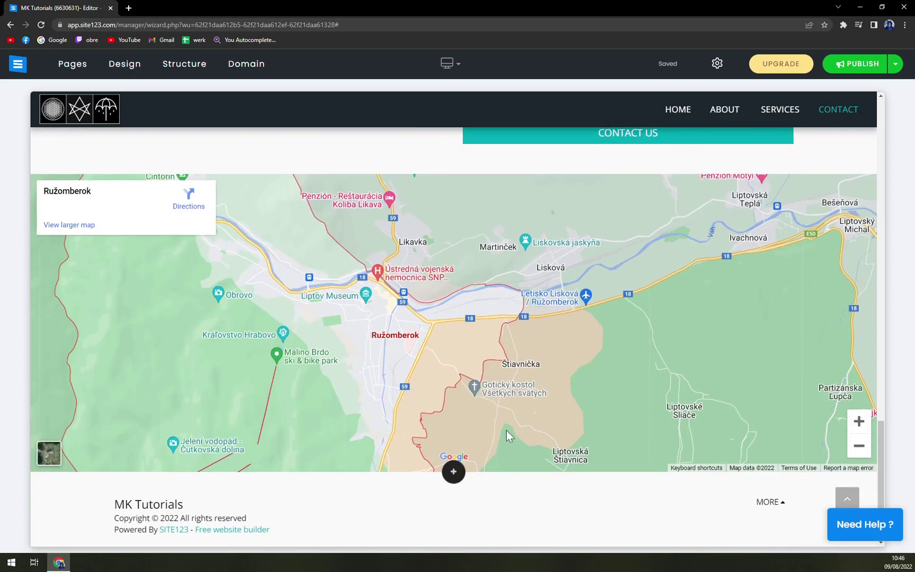
scroll(413, 344, up, 5)
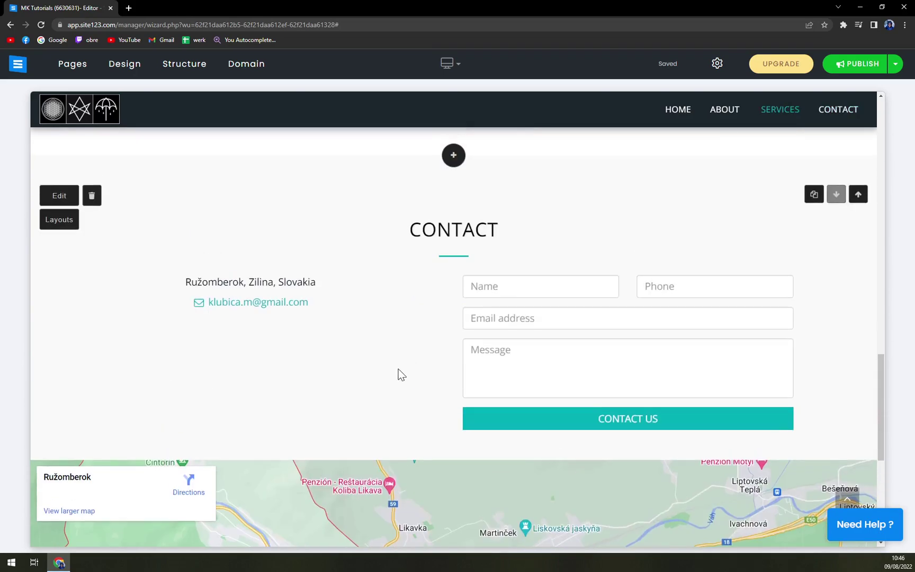
click(519, 298)
key(Tab)
key(Tab)
scroll(300, 368, up, 3)
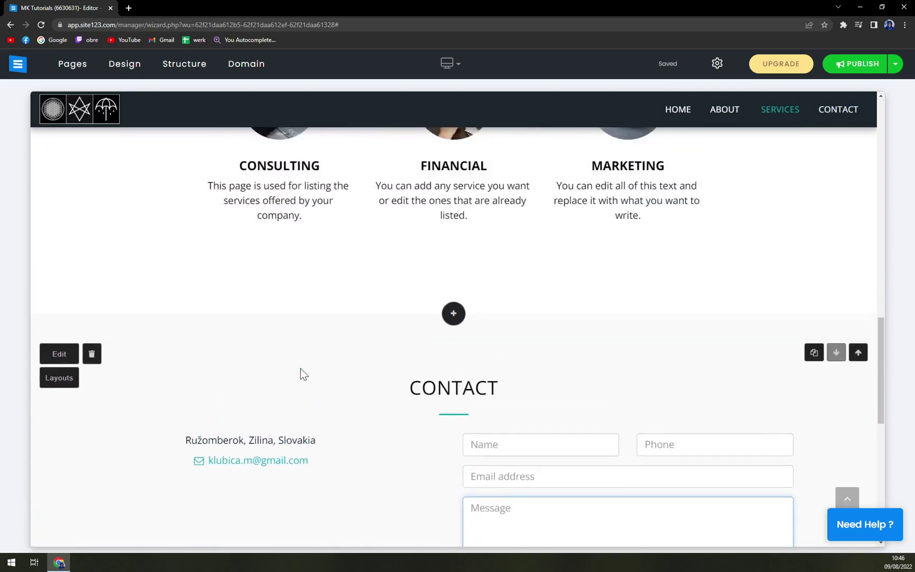
scroll(345, 371, up, 3)
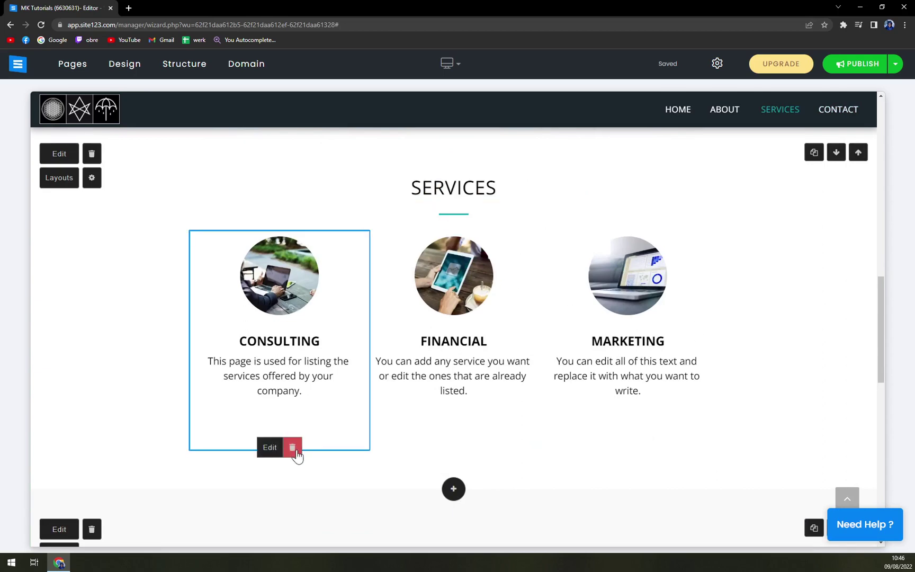
Retitle the CONSULTING service card to 'Creating a Tutorial' and save it
click(271, 451)
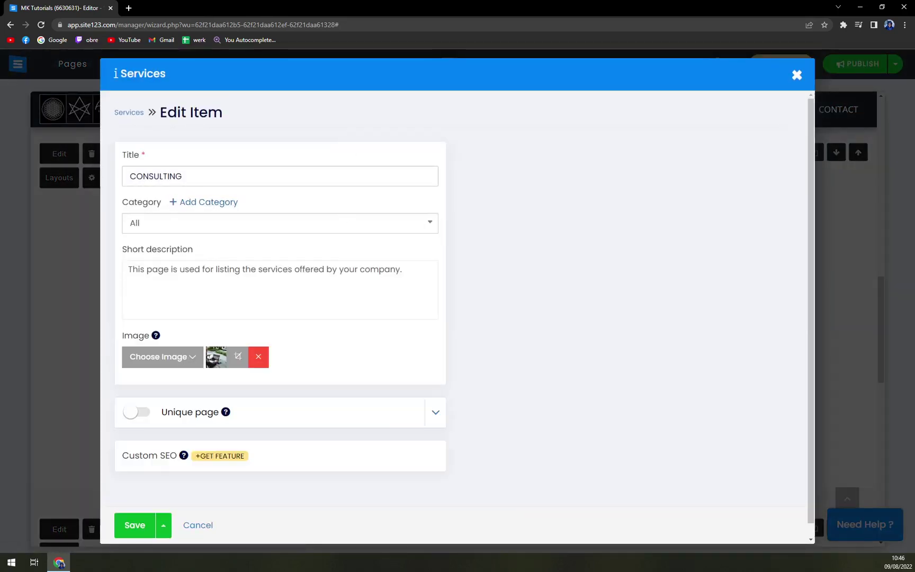
text(Creating a tU)
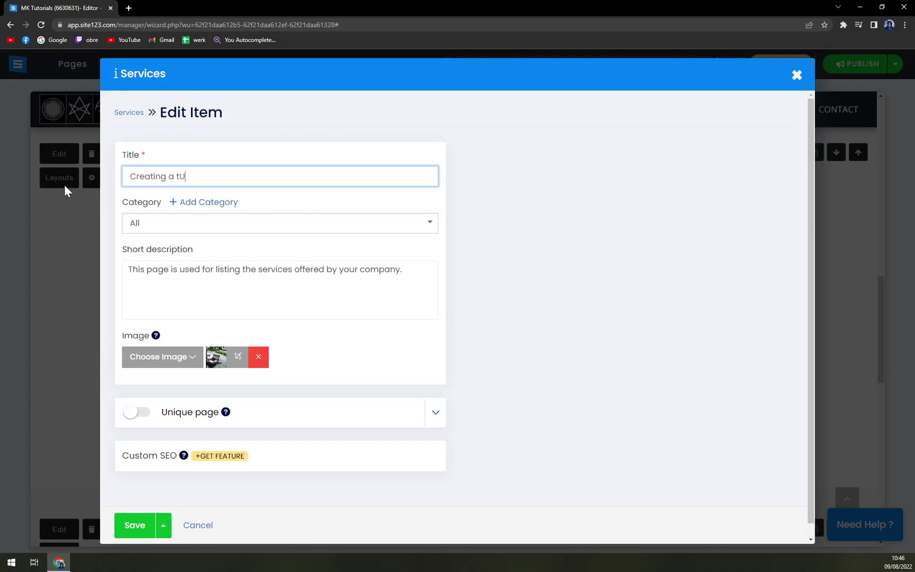
key(BackSpace)
text(Tutorial)
scroll(135, 466, down, 1)
click(140, 524)
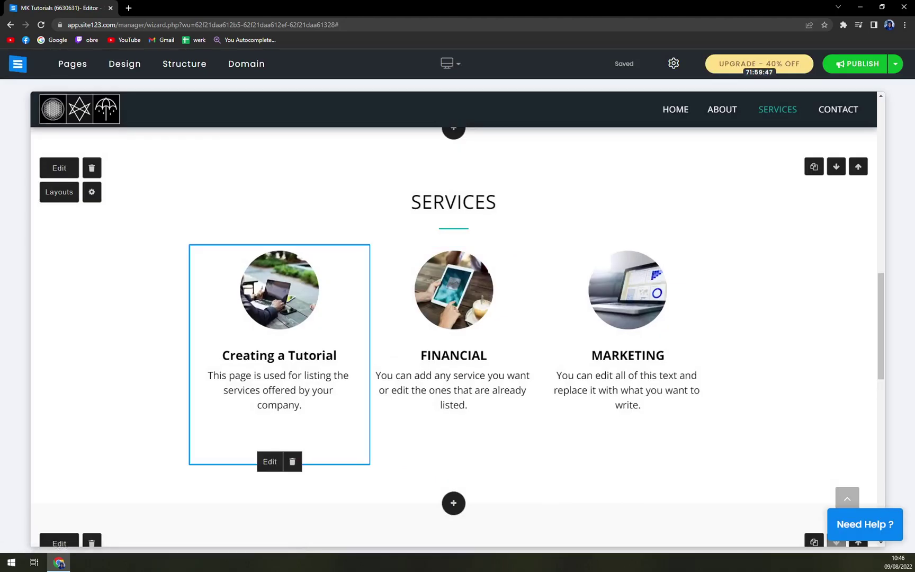
scroll(287, 395, up, 2)
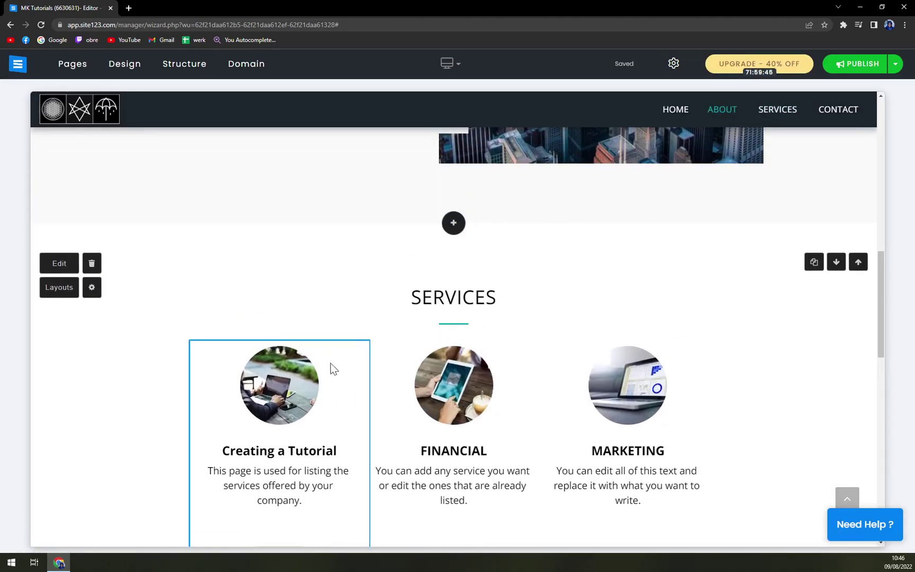
scroll(507, 429, up, 12)
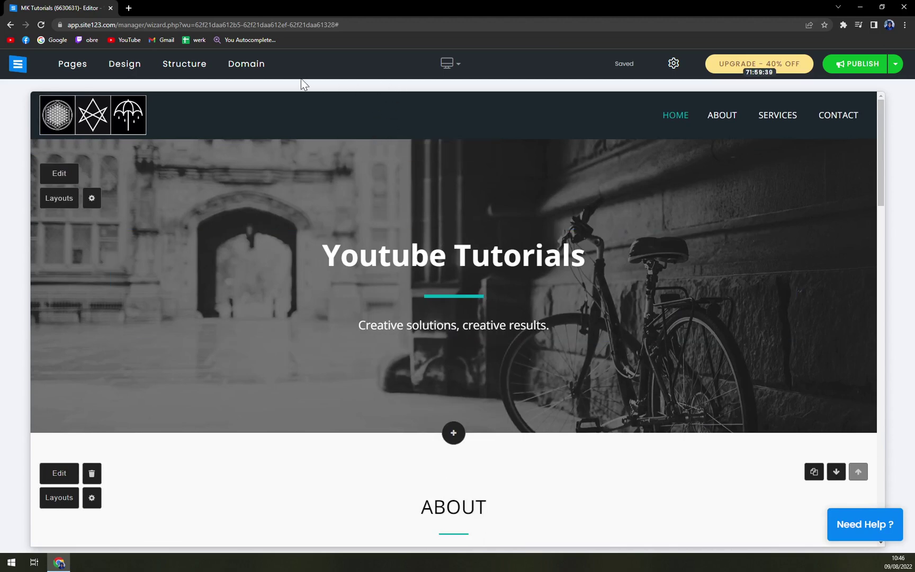
click(450, 68)
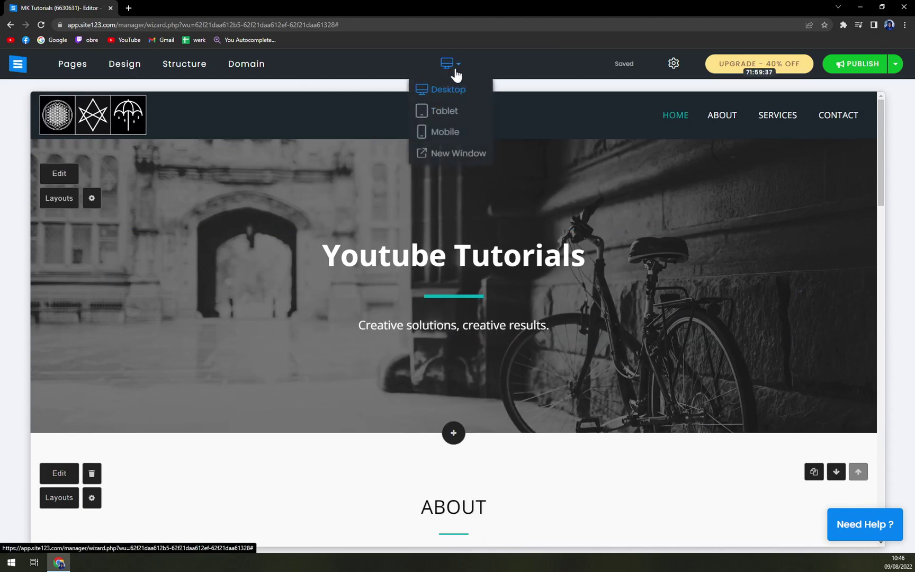
click(450, 74)
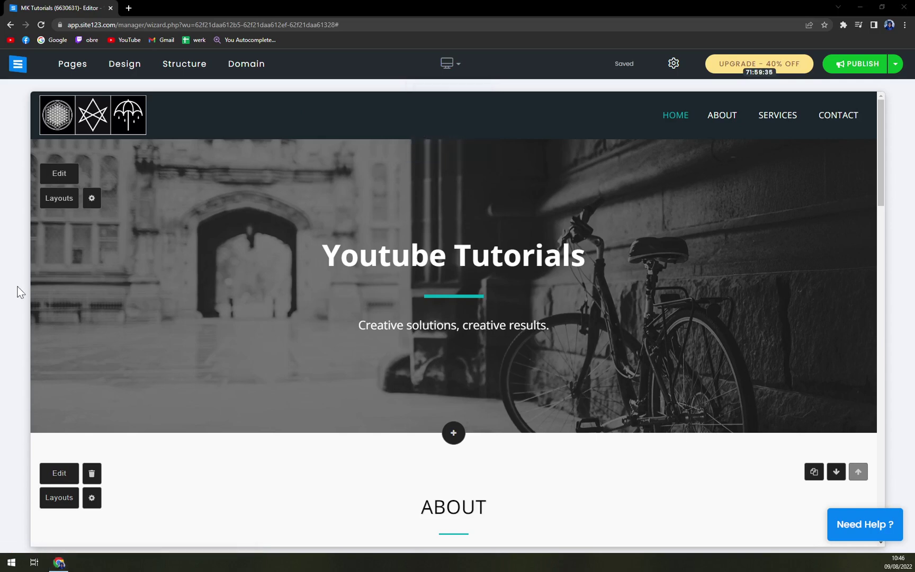
click(451, 63)
click(446, 113)
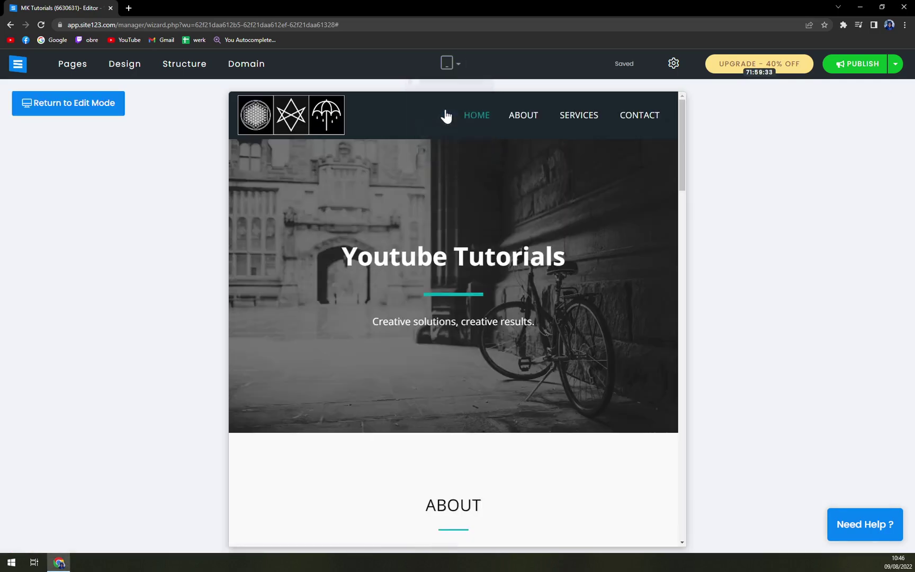
click(451, 65)
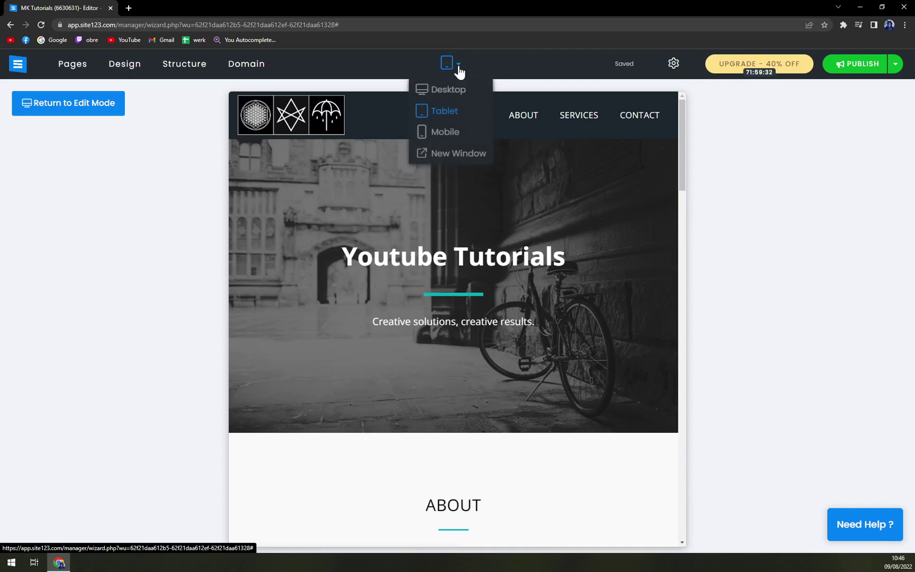
click(442, 137)
scroll(445, 371, down, 5)
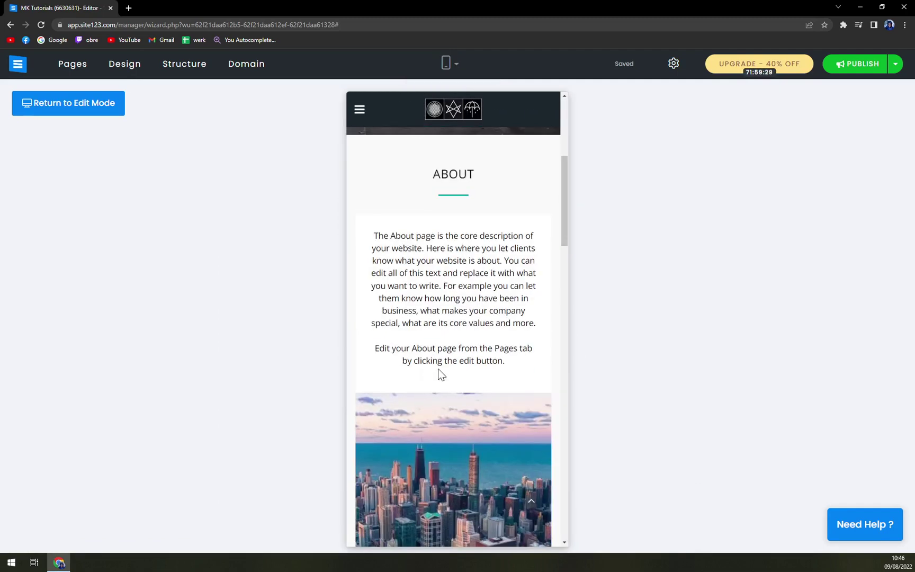
scroll(445, 376, down, 15)
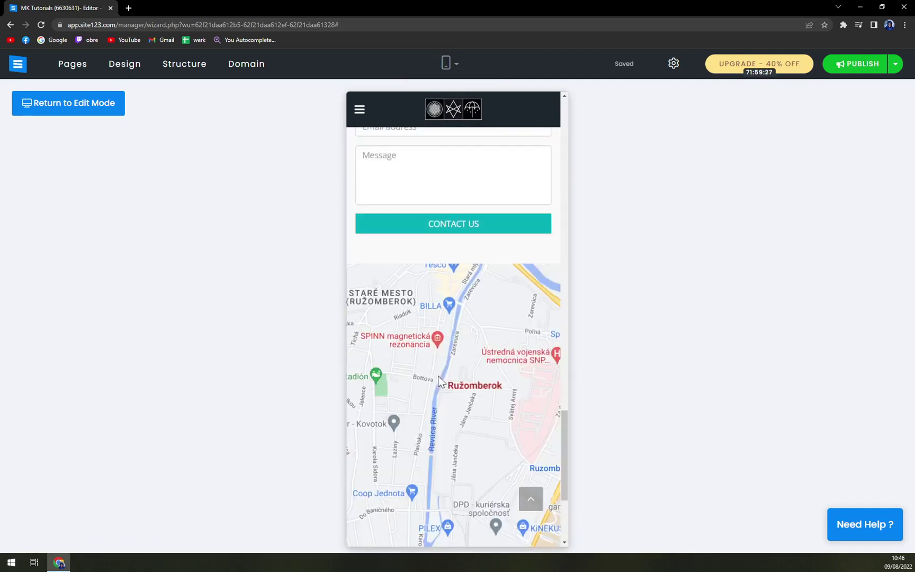
scroll(438, 375, up, 20)
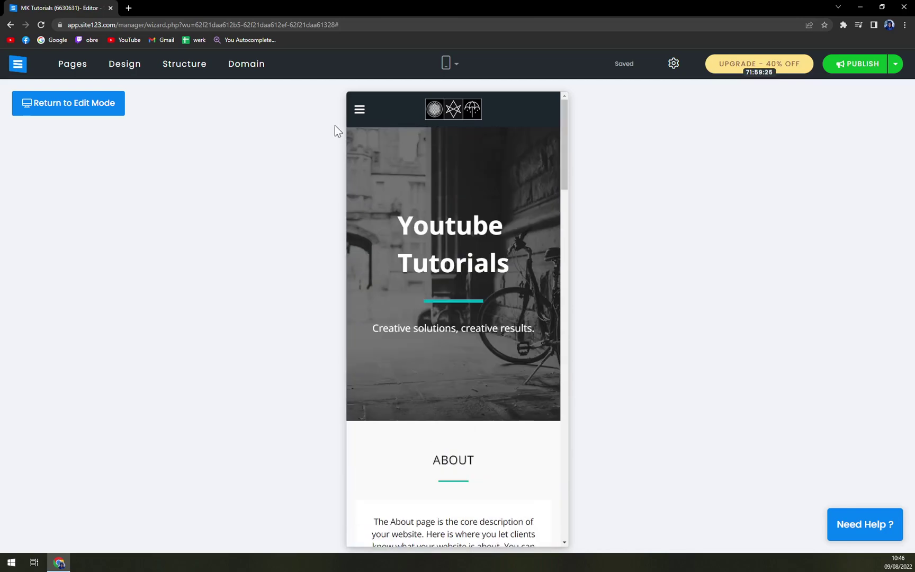
click(450, 63)
click(446, 87)
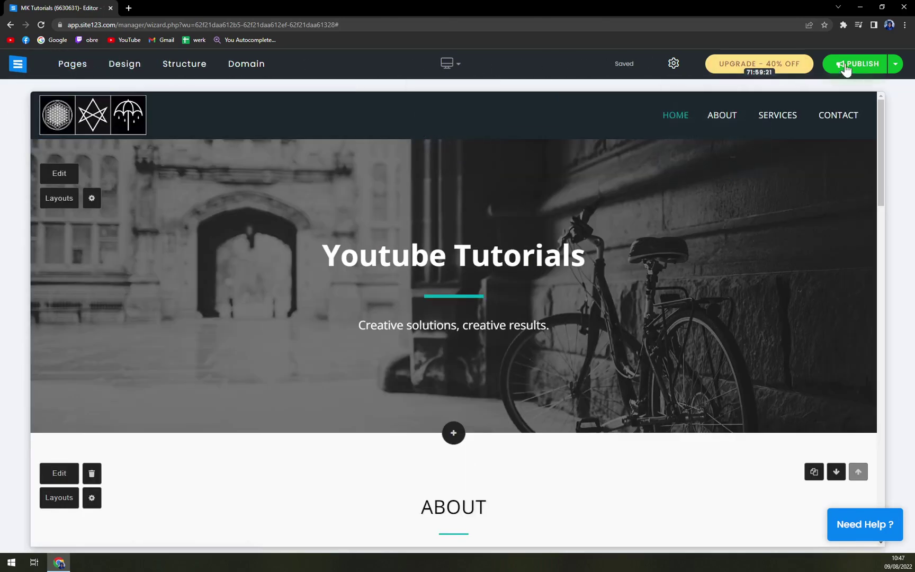
click(895, 64)
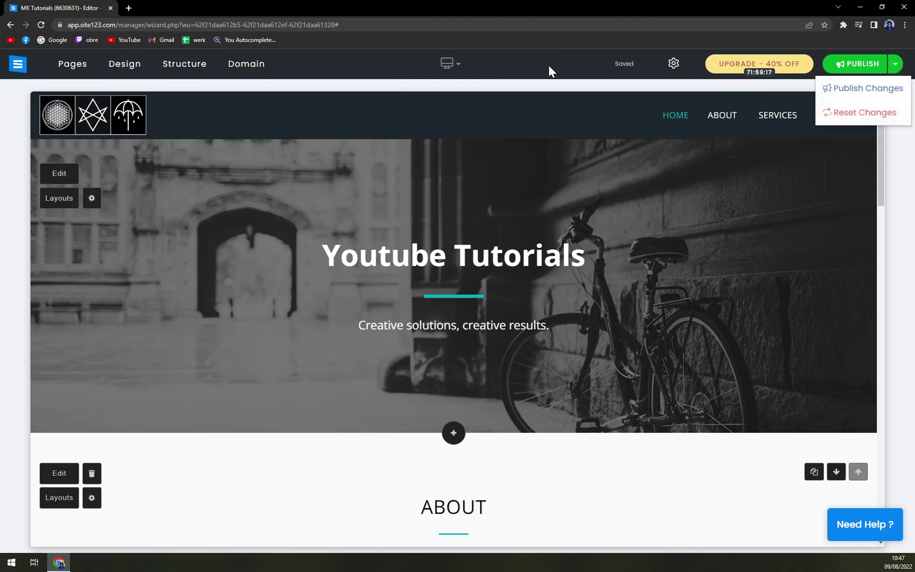
click(681, 64)
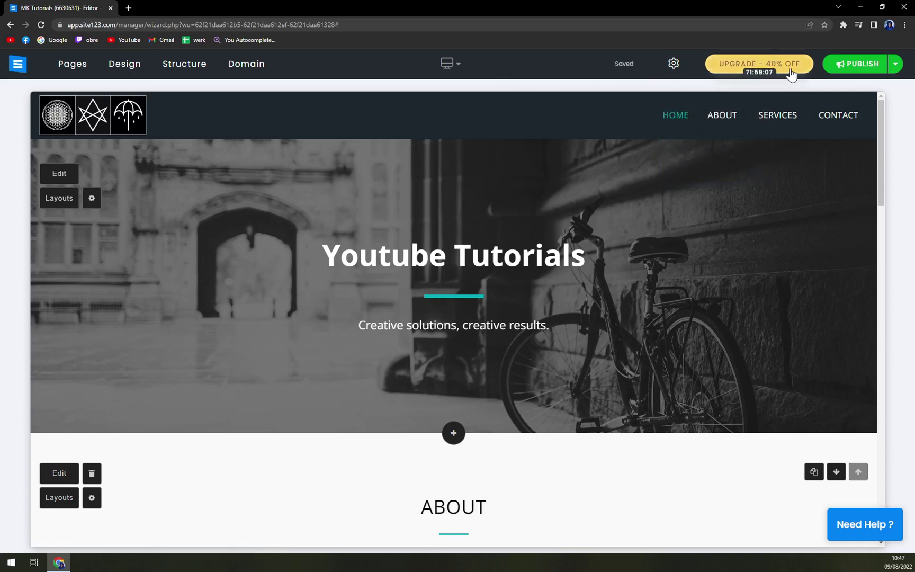
Open the UPGRADE - 40% OFF pricing page in a new tab and dismiss the chat popup
click(765, 73)
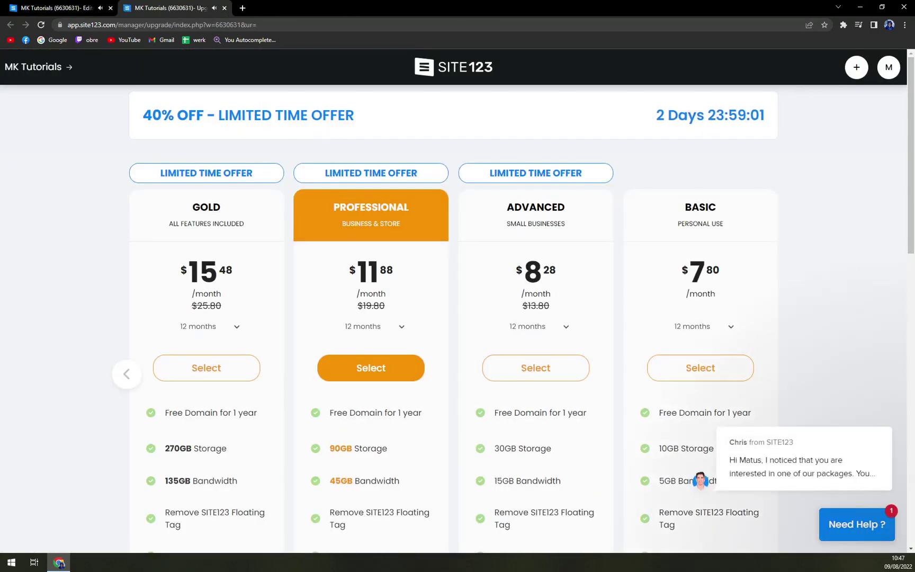
click(865, 405)
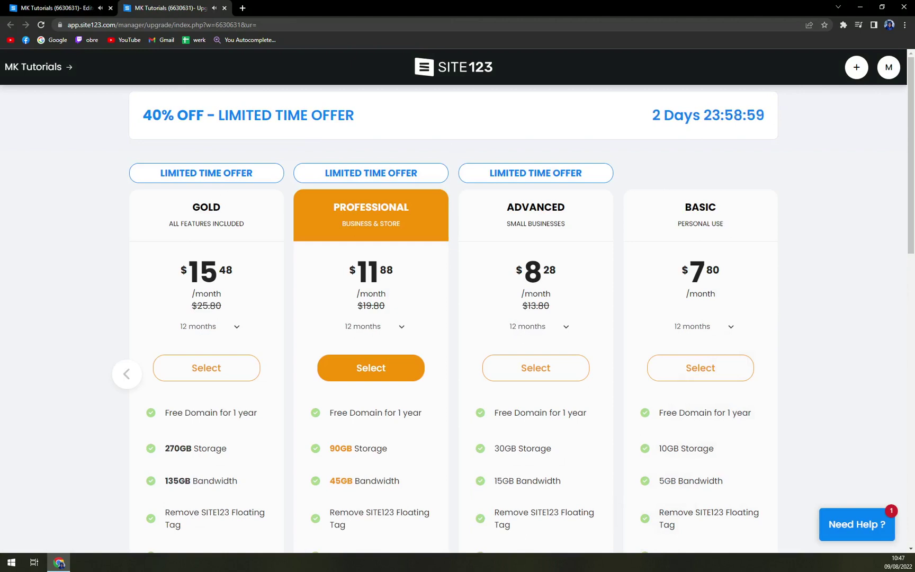
scroll(369, 217, down, 1)
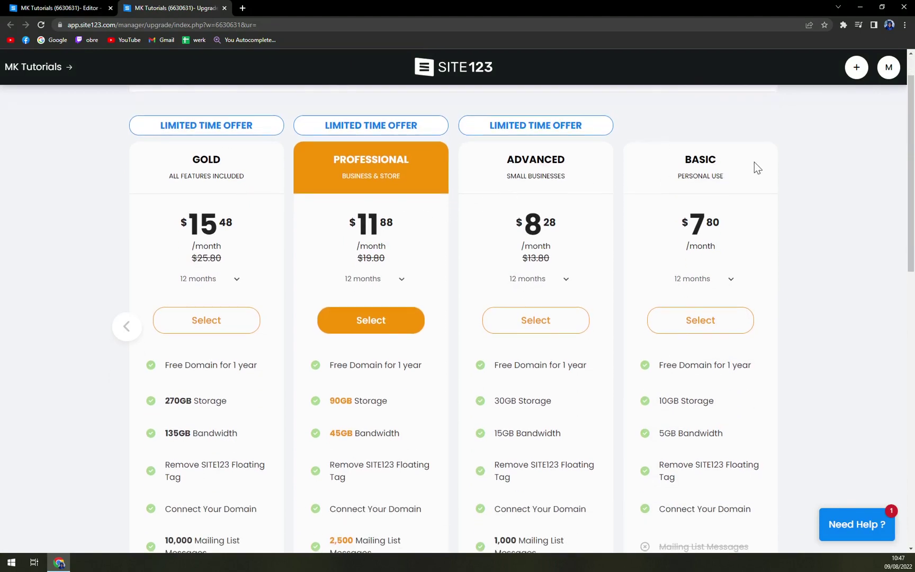
scroll(658, 210, up, 1)
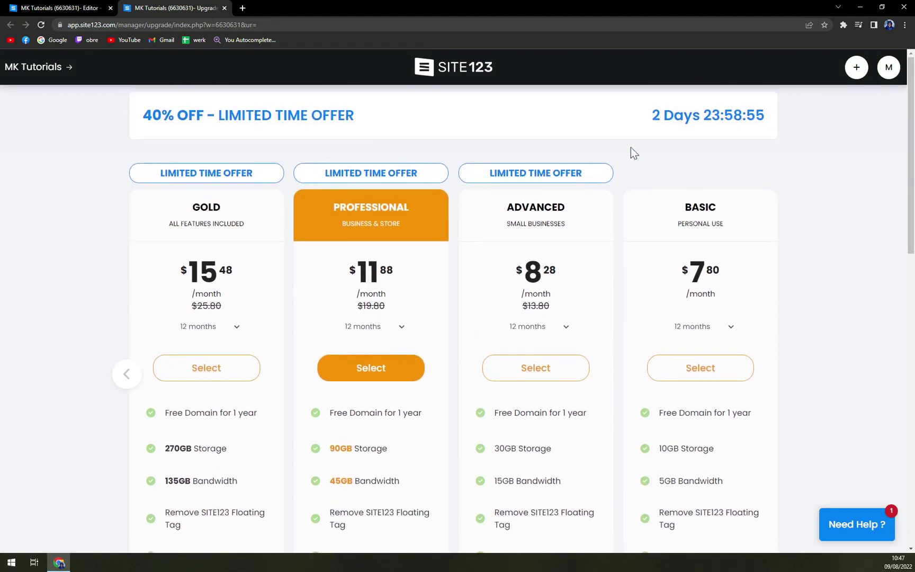
Scroll through the Gold, Professional, Advanced and Basic plan comparison
scroll(272, 191, down, 15)
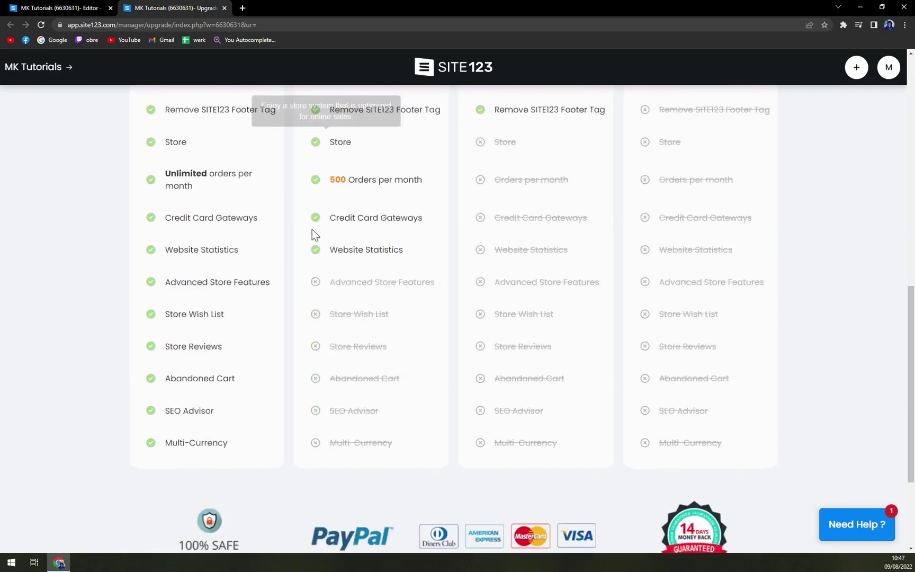
scroll(392, 370, up, 3)
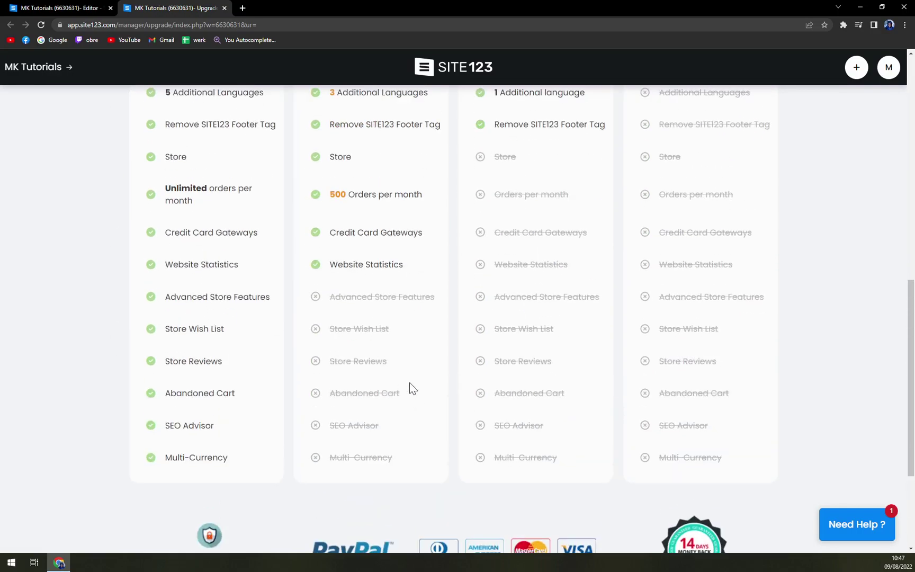
scroll(411, 382, up, 4)
scroll(415, 380, up, 3)
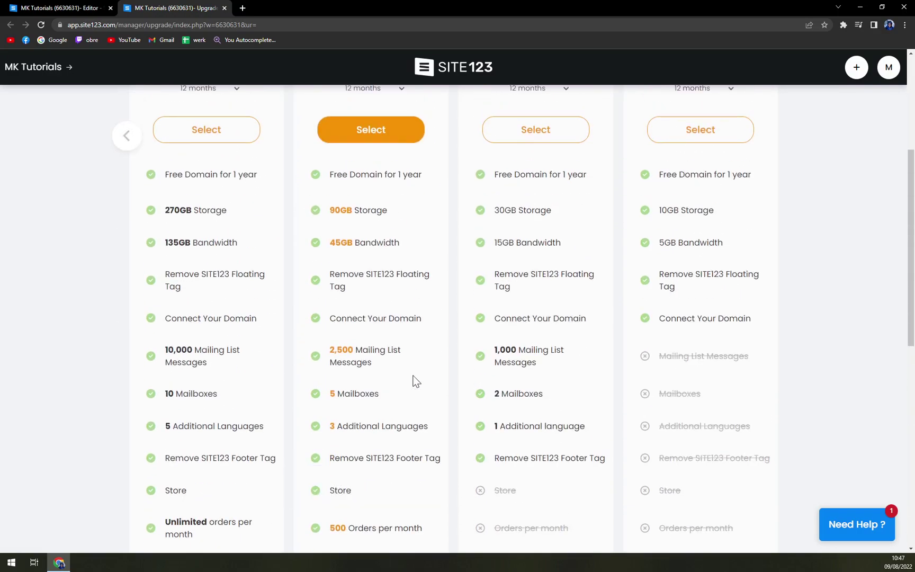
scroll(415, 380, up, 5)
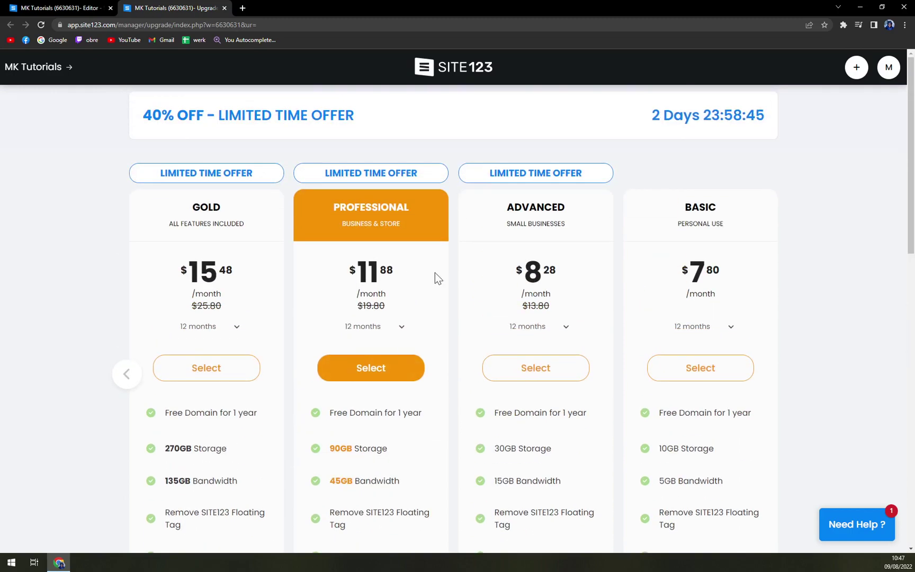
scroll(440, 280, down, 4)
scroll(445, 279, down, 3)
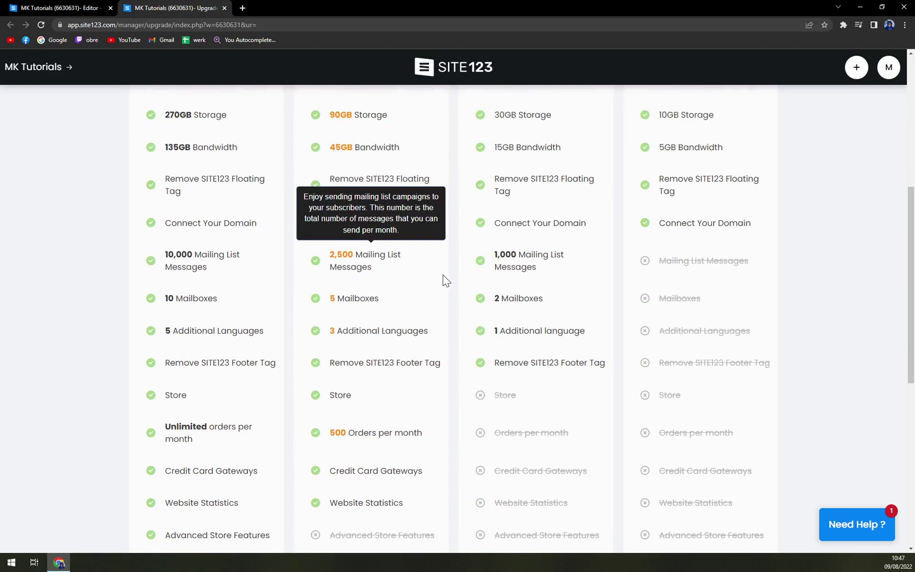
scroll(456, 286, up, 4)
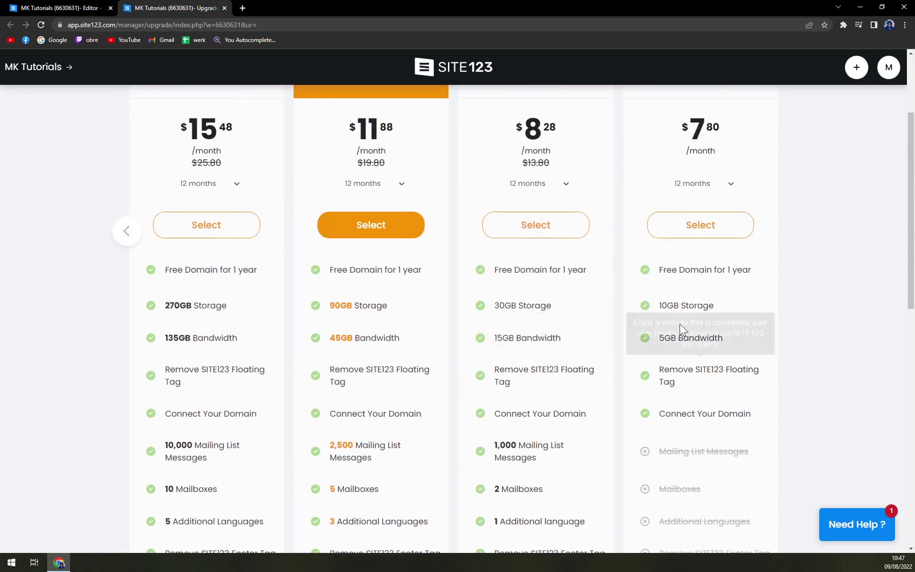
scroll(811, 230, up, 3)
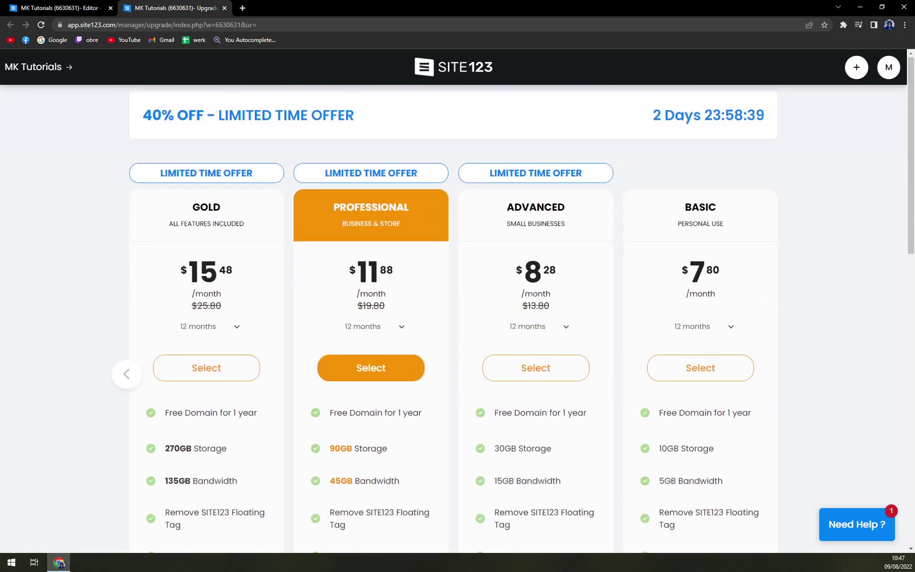
Compare plan prices for 3-, 12- and 120-month billing via the Basic plan's duration dropdown
click(733, 326)
click(705, 346)
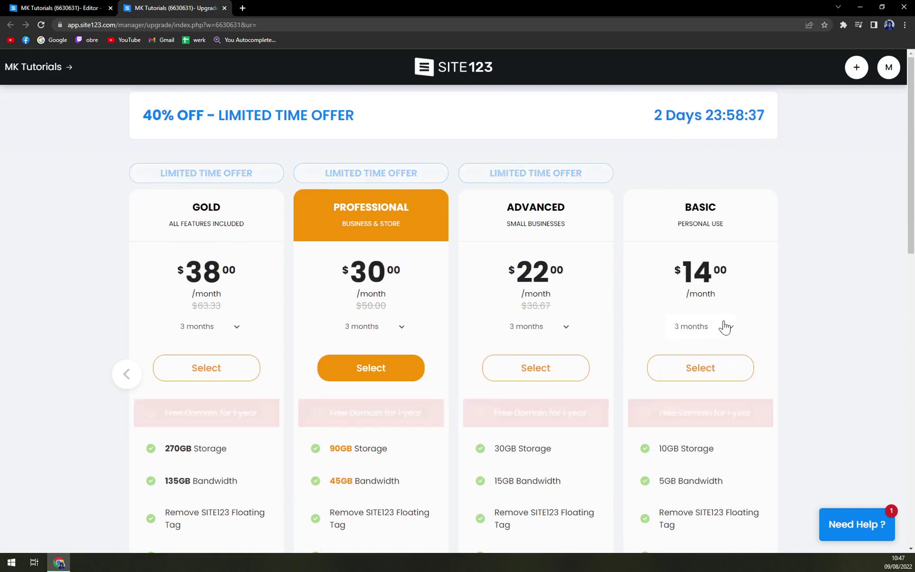
click(725, 326)
click(710, 358)
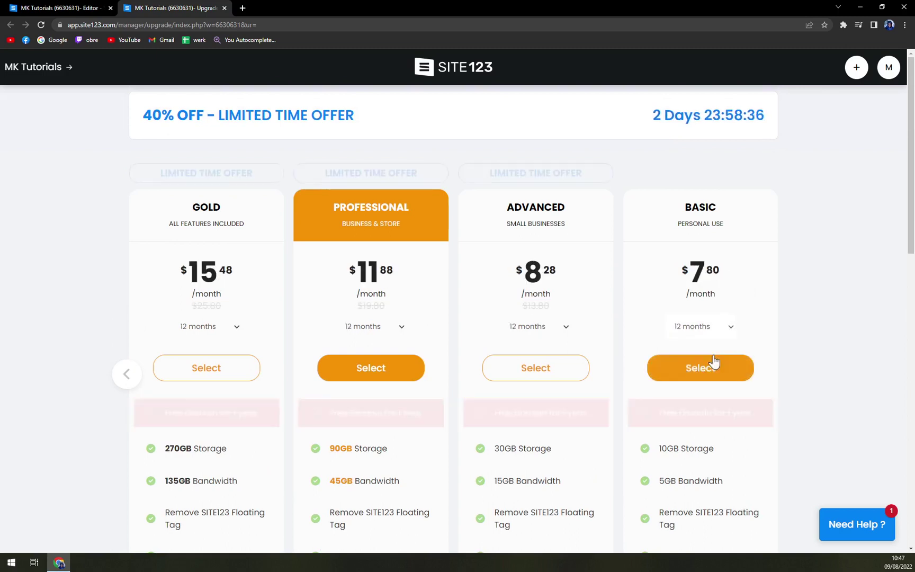
click(728, 327)
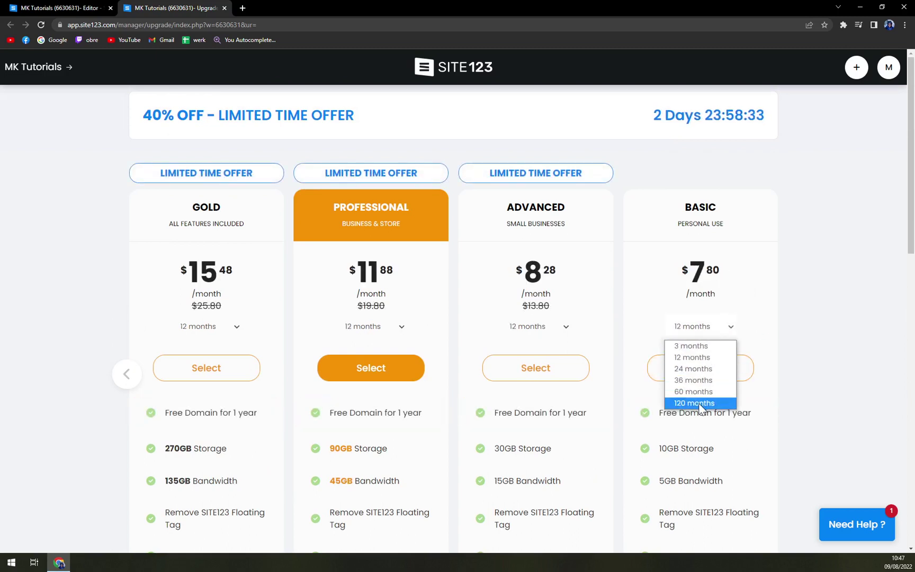
click(713, 403)
Try 60-month billing, then settle on 24 months so Gold shows $11.58 and Basic $6.30
click(727, 337)
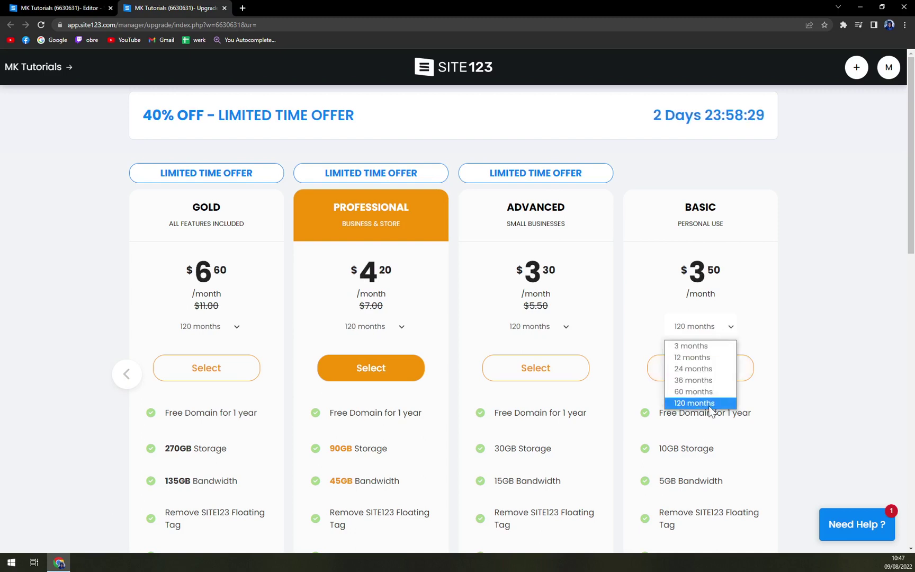
click(710, 406)
click(719, 329)
click(699, 404)
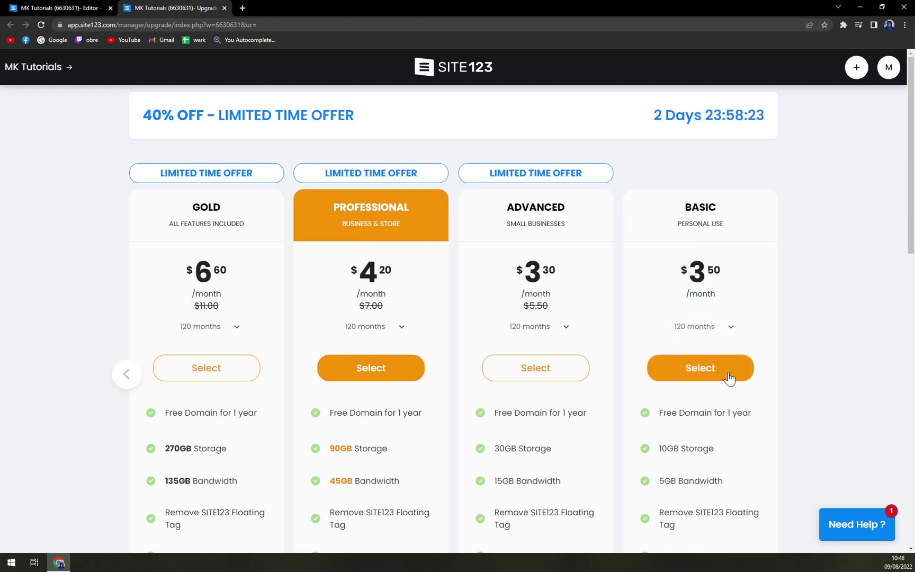
click(723, 330)
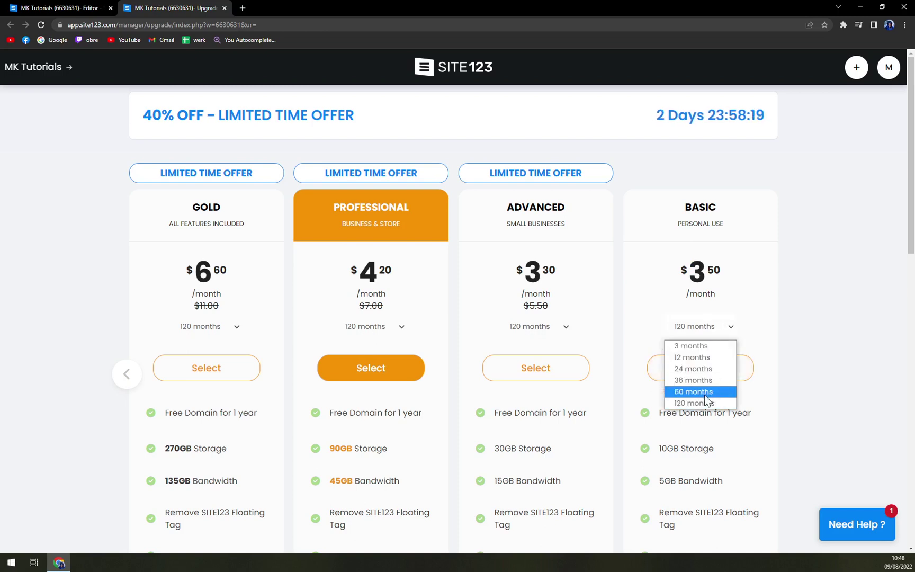
click(710, 394)
click(712, 328)
click(688, 373)
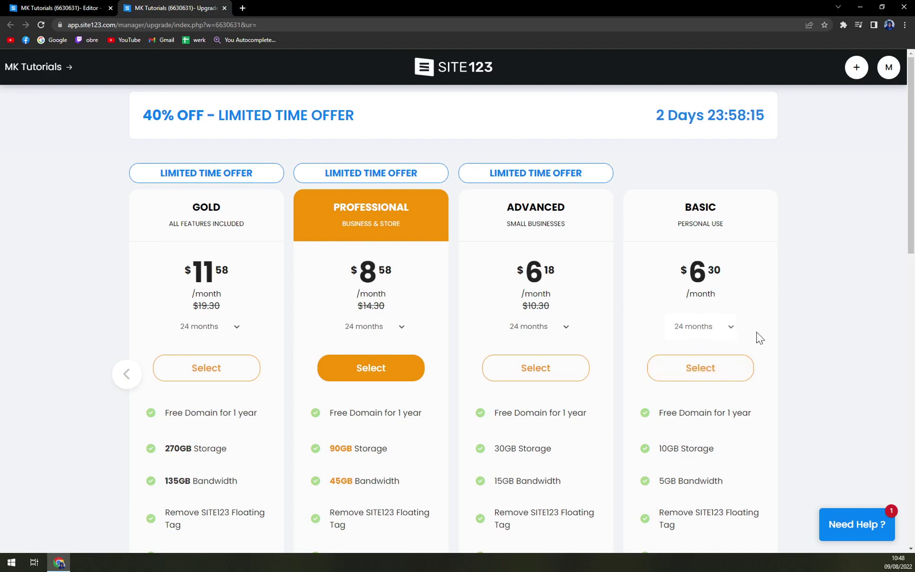
scroll(757, 286, down, 1)
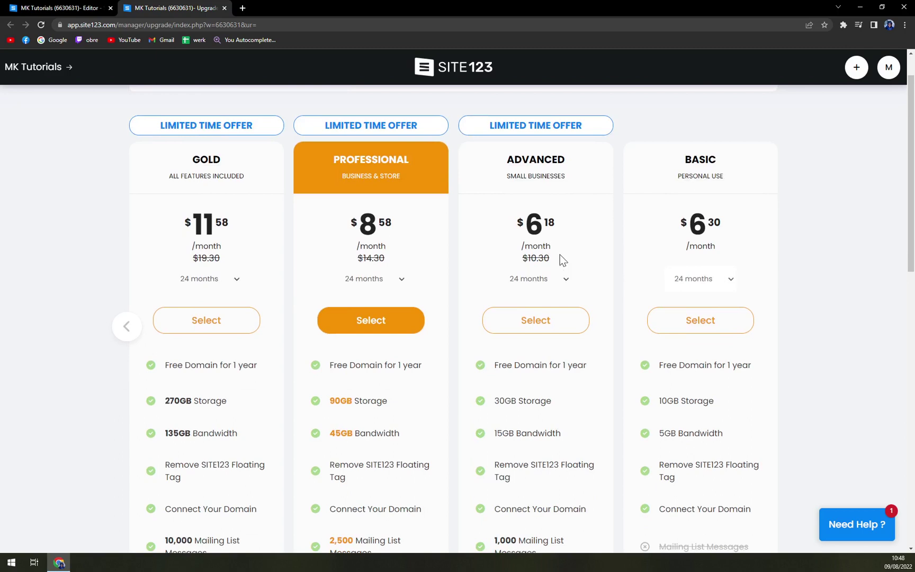
scroll(495, 219, up, 1)
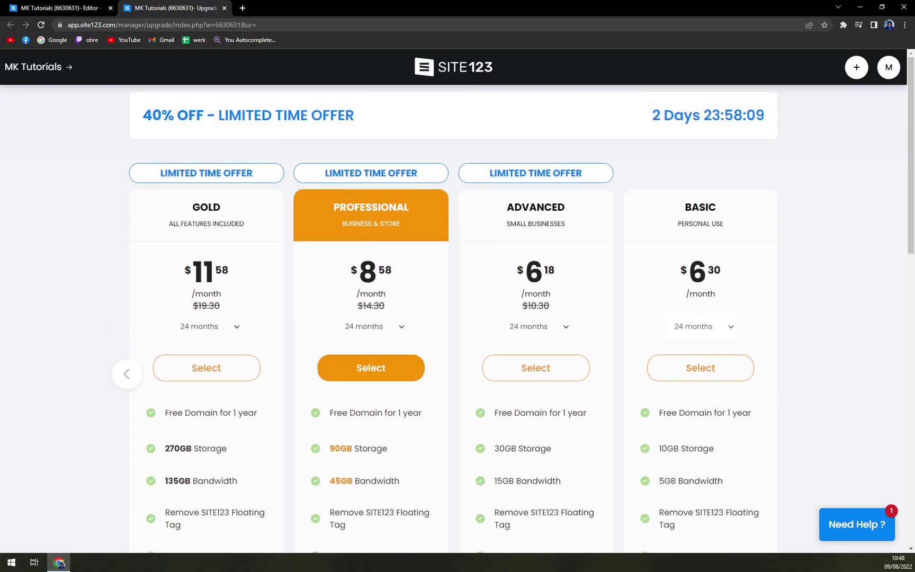
drag(644, 114, 772, 121)
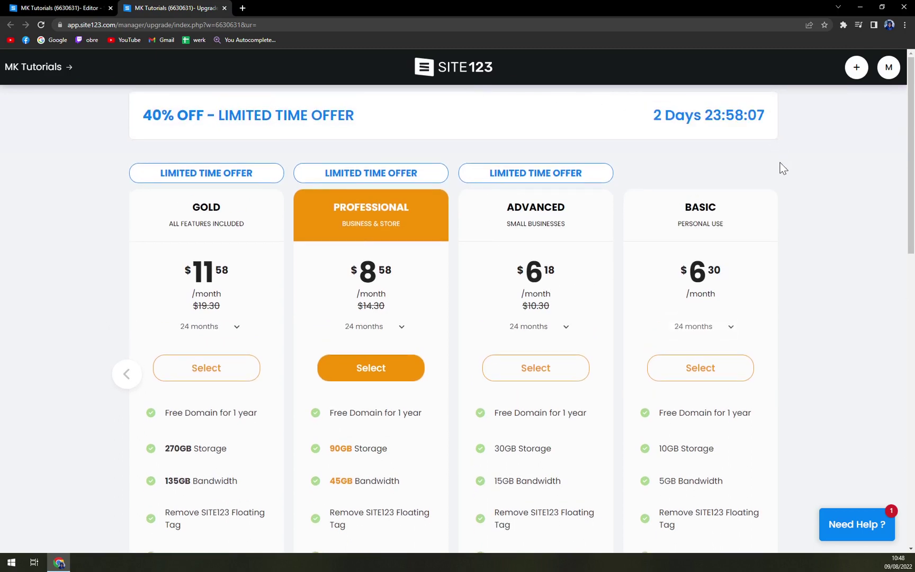
scroll(591, 302, down, 3)
scroll(592, 300, up, 2)
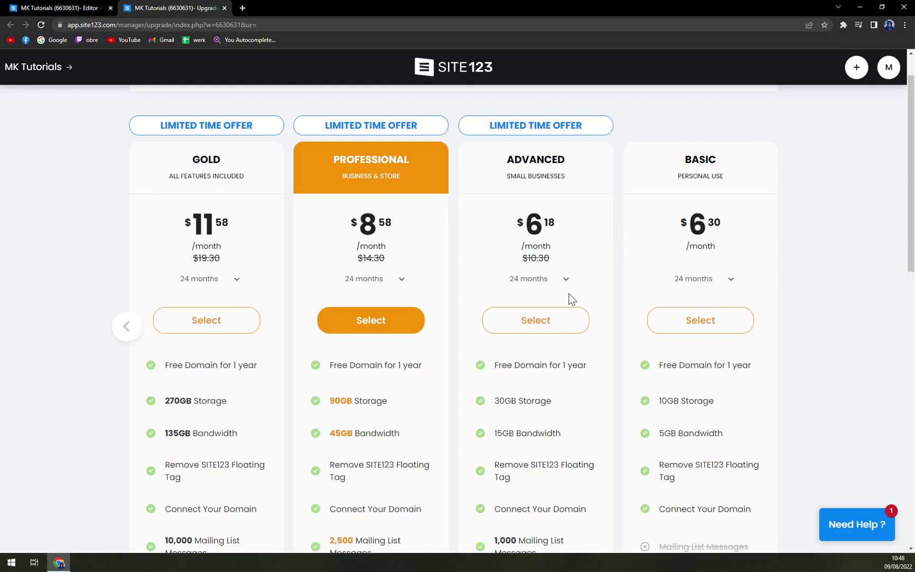
scroll(571, 299, down, 1)
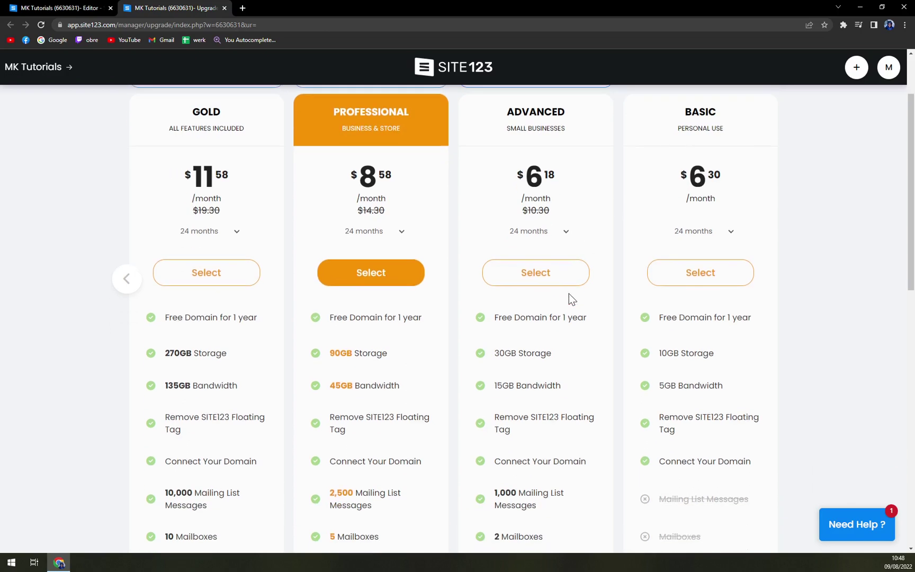
scroll(570, 293, down, 2)
scroll(572, 234, down, 2)
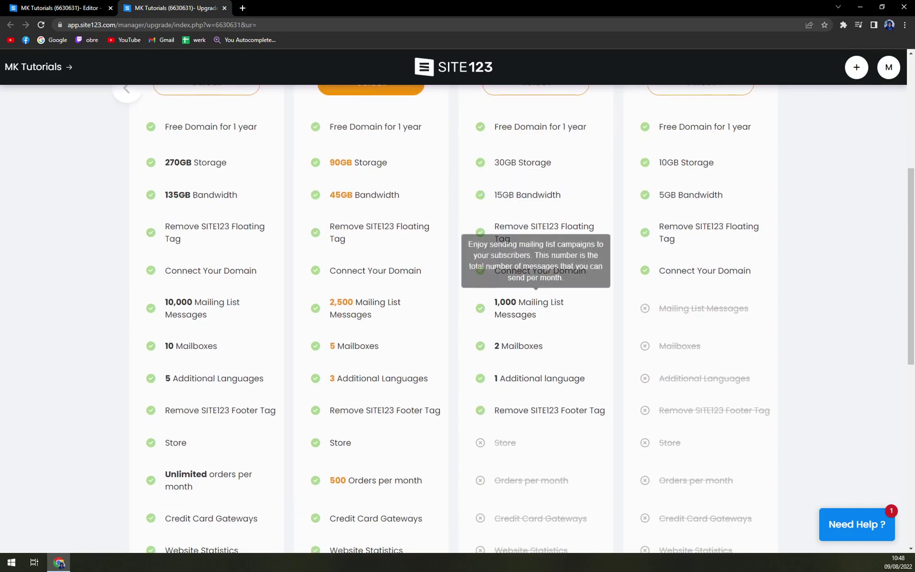
scroll(552, 306, down, 4)
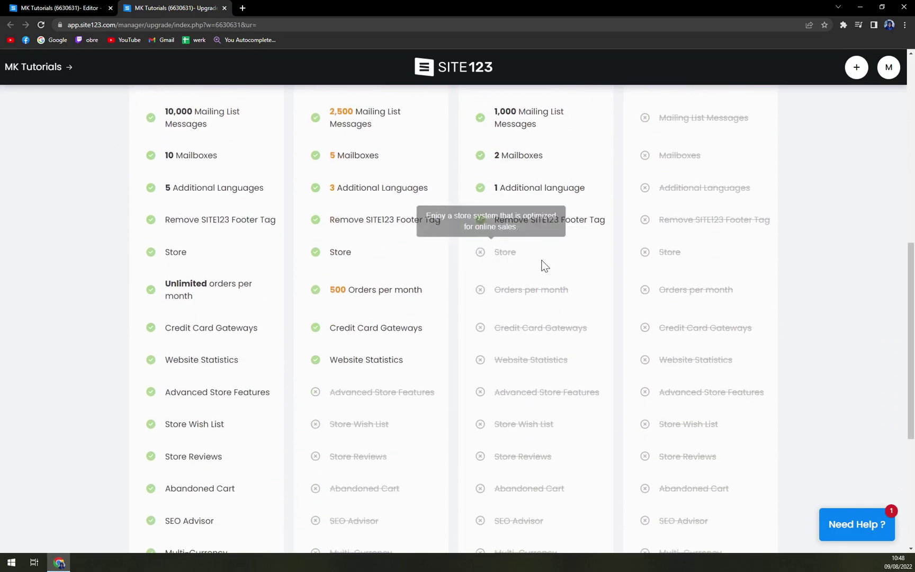
scroll(543, 268, up, 1)
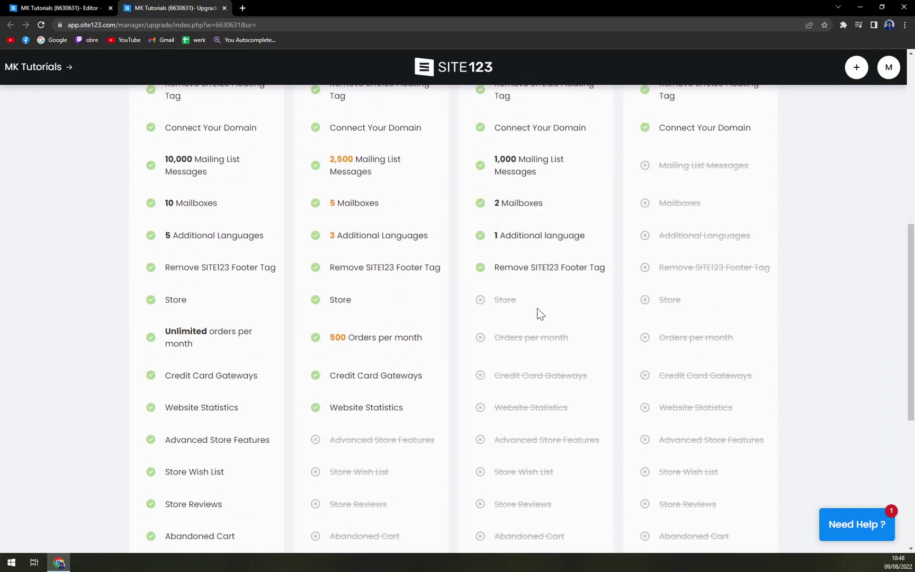
scroll(540, 314, up, 7)
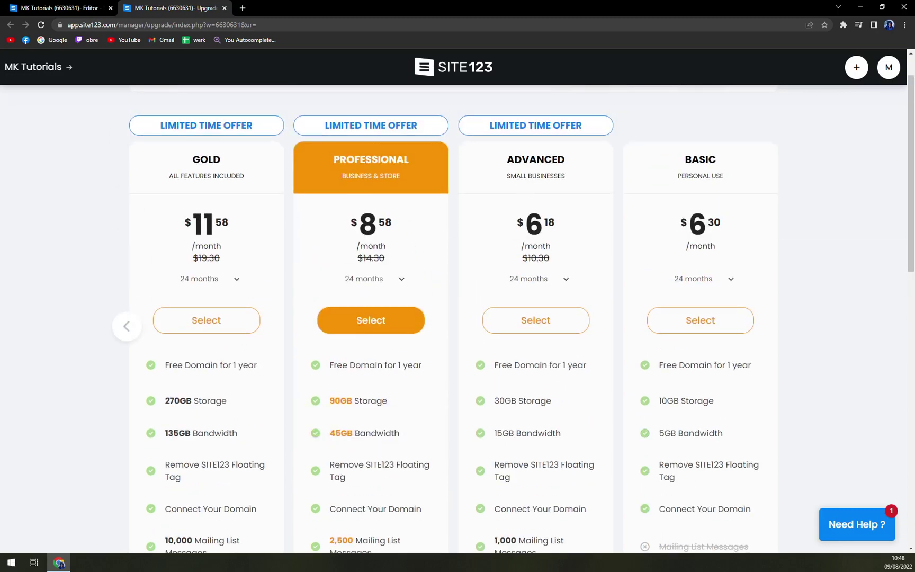
drag(506, 176, 562, 178)
click(583, 181)
drag(191, 155, 252, 175)
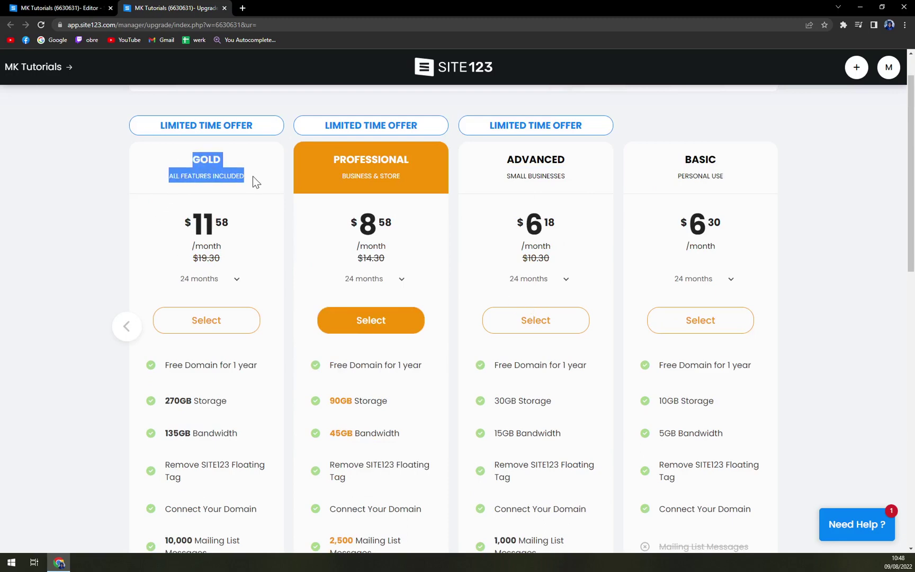
click(253, 176)
scroll(245, 306, down, 13)
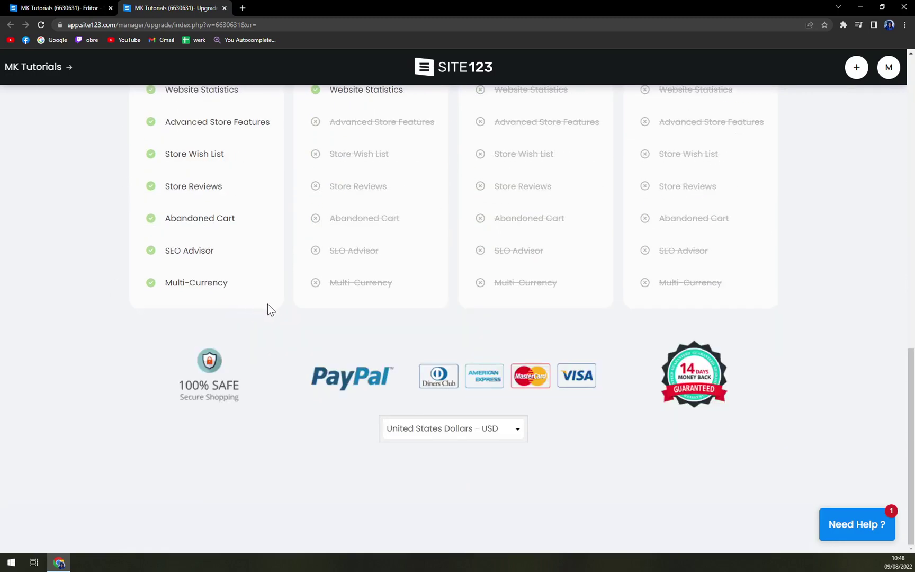
scroll(433, 350, up, 4)
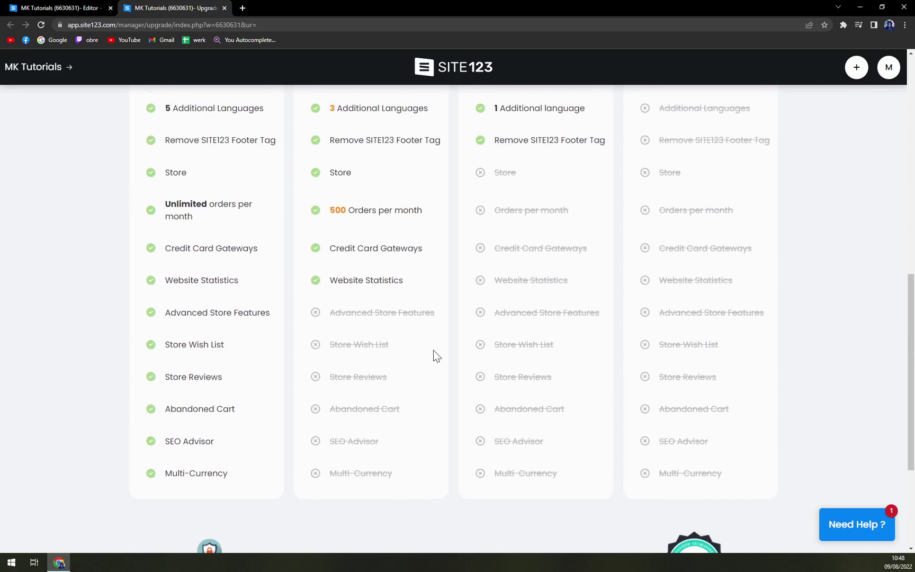
scroll(434, 350, up, 1)
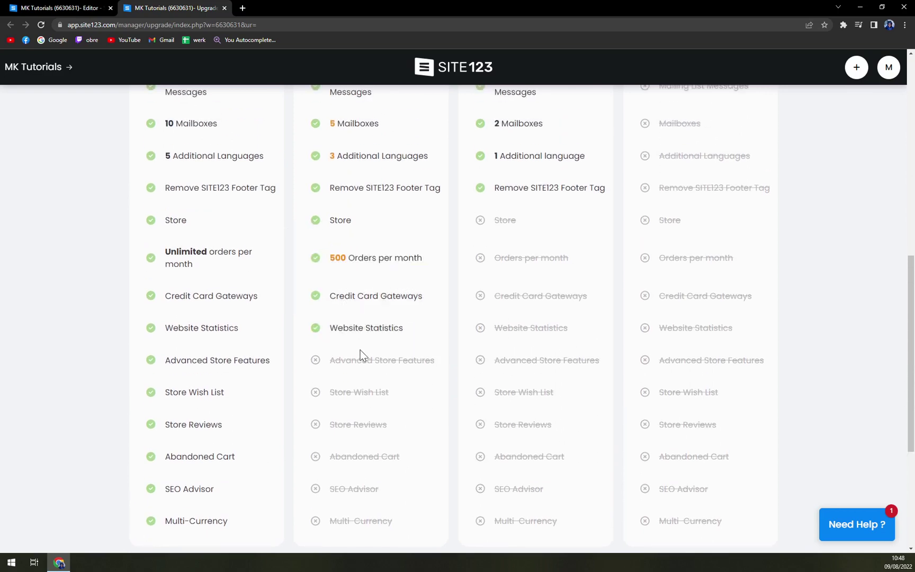
scroll(363, 355, down, 1)
scroll(371, 363, up, 1)
scroll(375, 365, up, 3)
scroll(374, 366, down, 5)
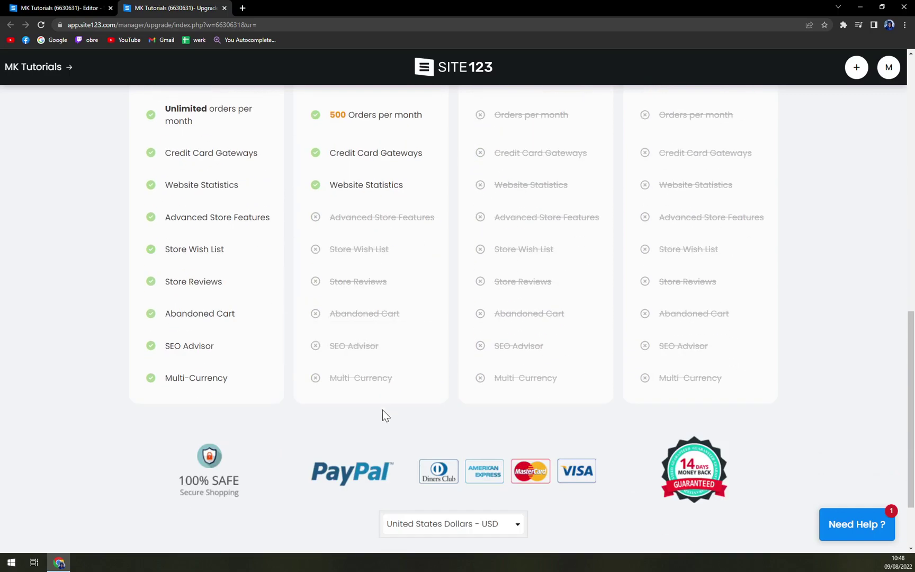
mouse_move(360, 378)
scroll(347, 378, up, 6)
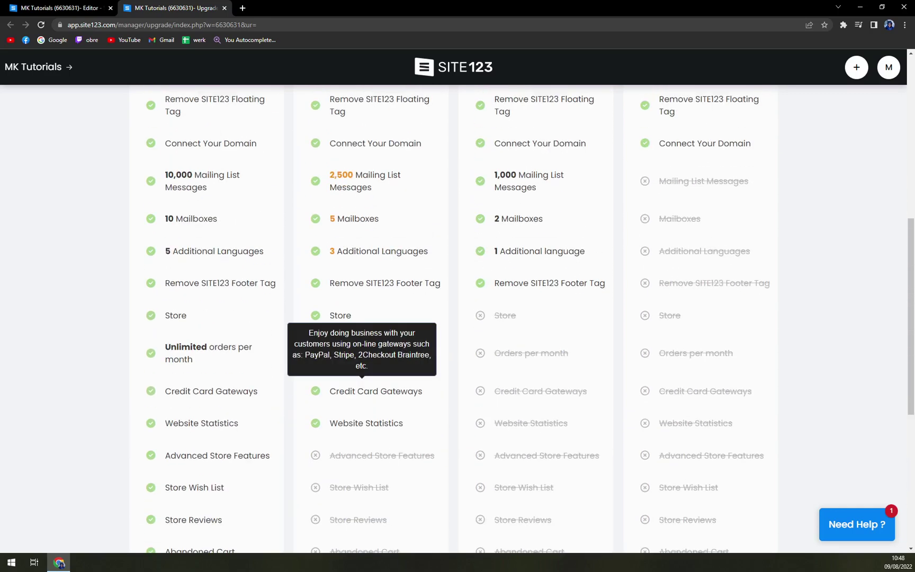
scroll(400, 388, up, 3)
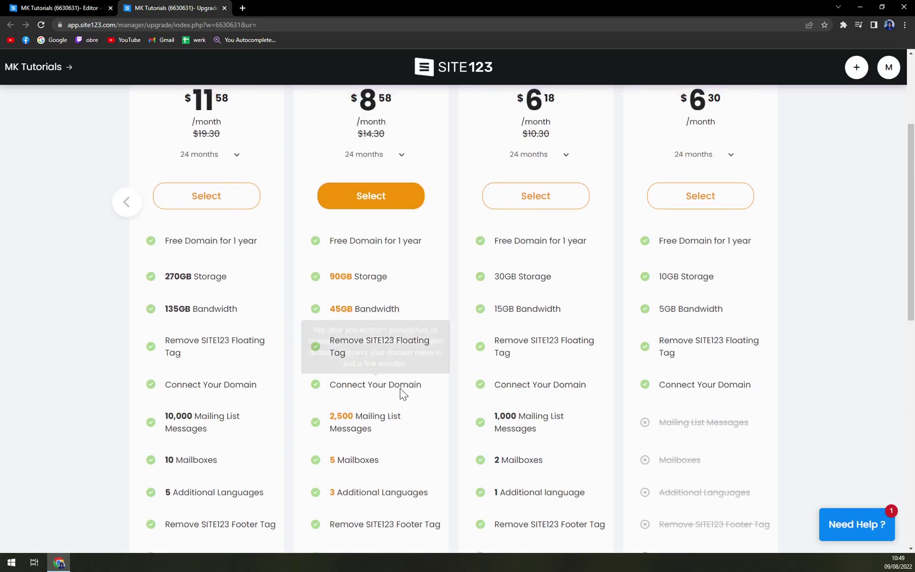
scroll(401, 388, up, 1)
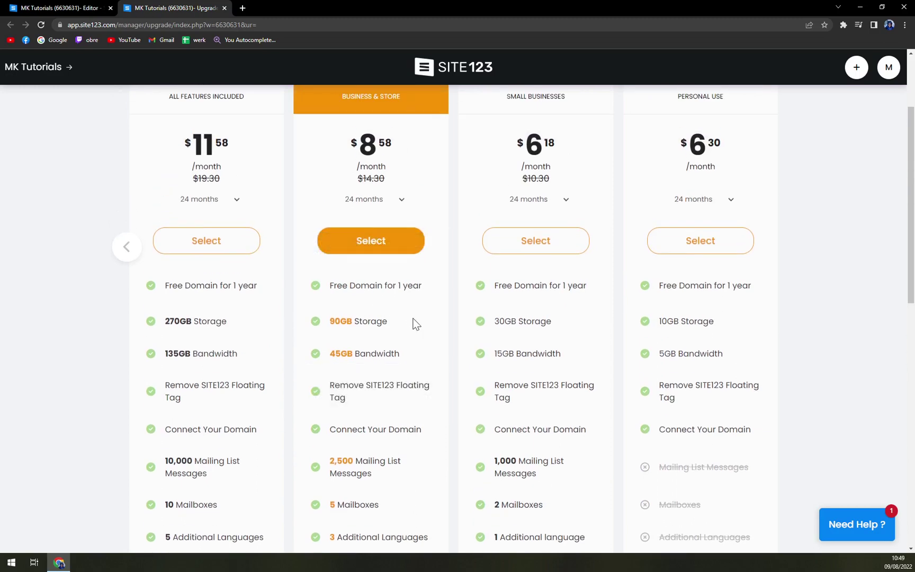
scroll(415, 324, up, 2)
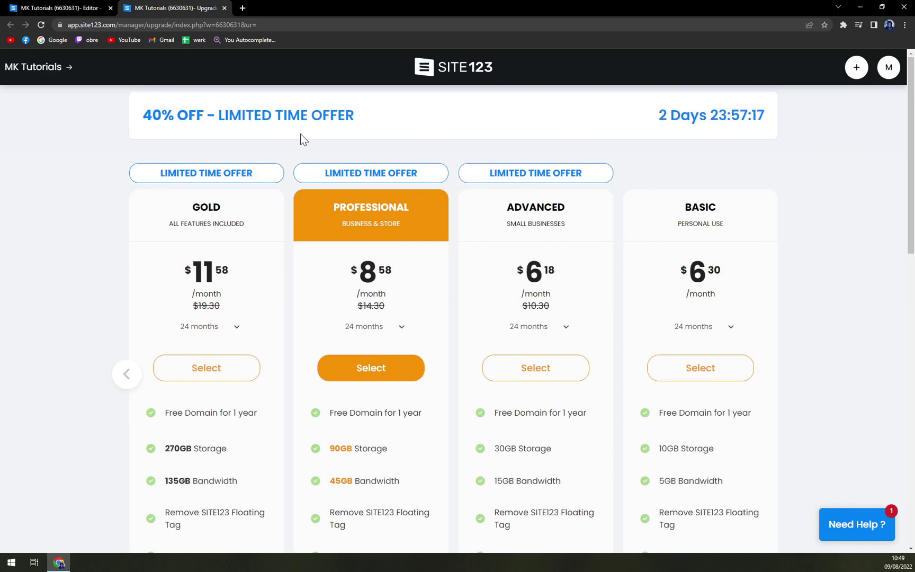
Return to the MK Tutorials Editor tab and clear the support chat message
click(94, 7)
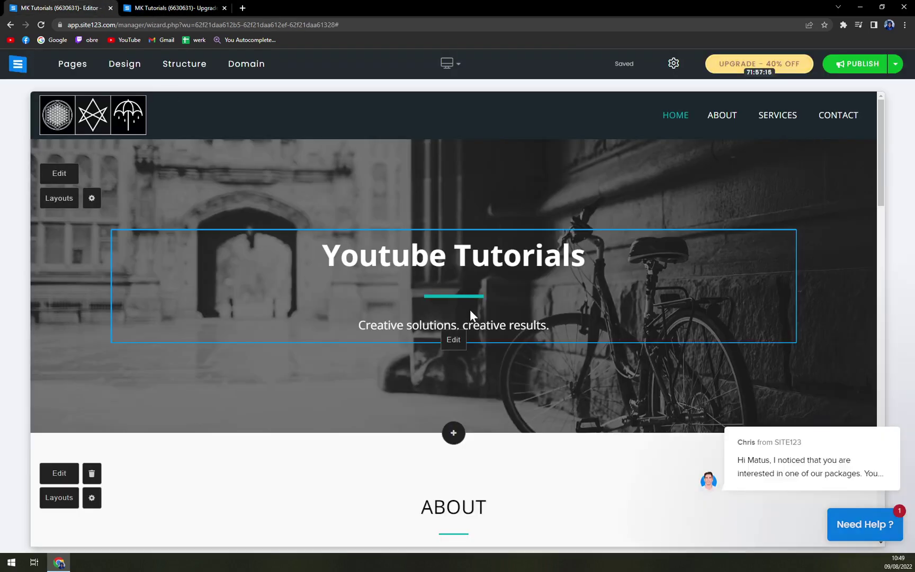
mouse_move(892, 424)
click(882, 406)
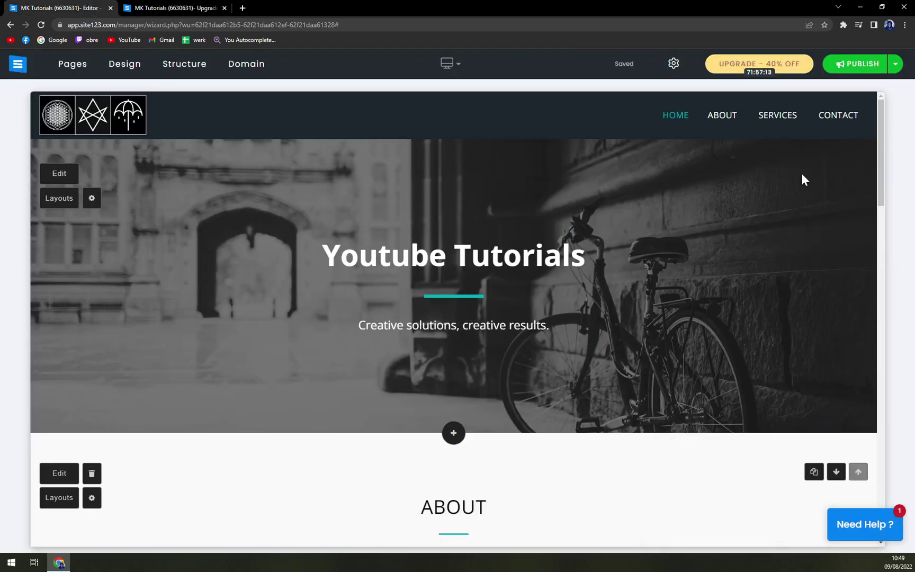
mouse_move(546, 100)
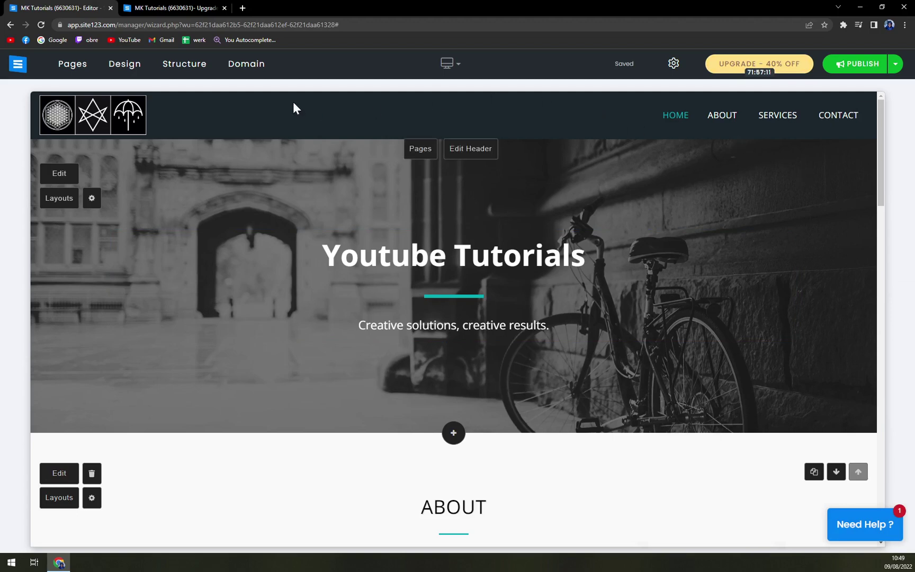